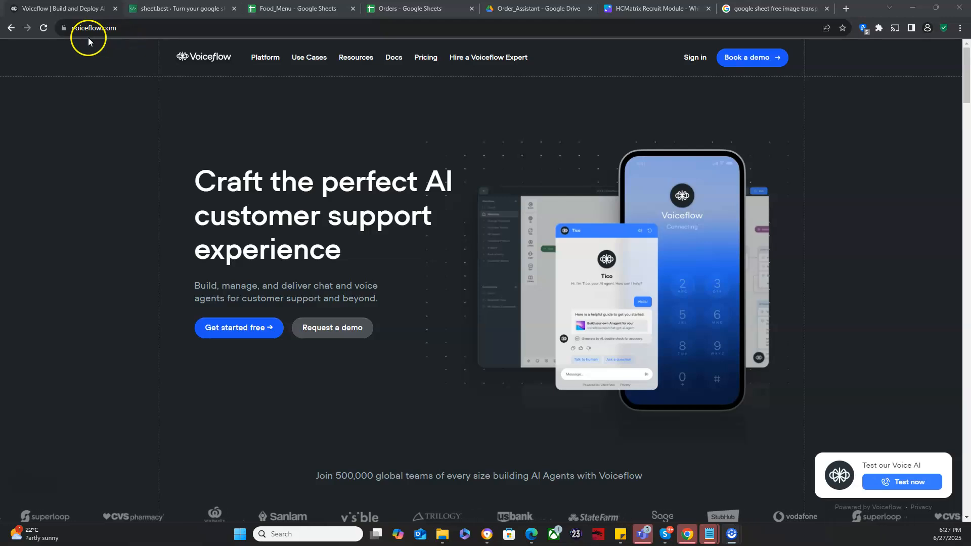
Step: Sign in to the Voiceflow workspace and review the Canva diagram of the Voiceflow API, Sheet.best and Google Sheets flow
mouse_move(309, 57)
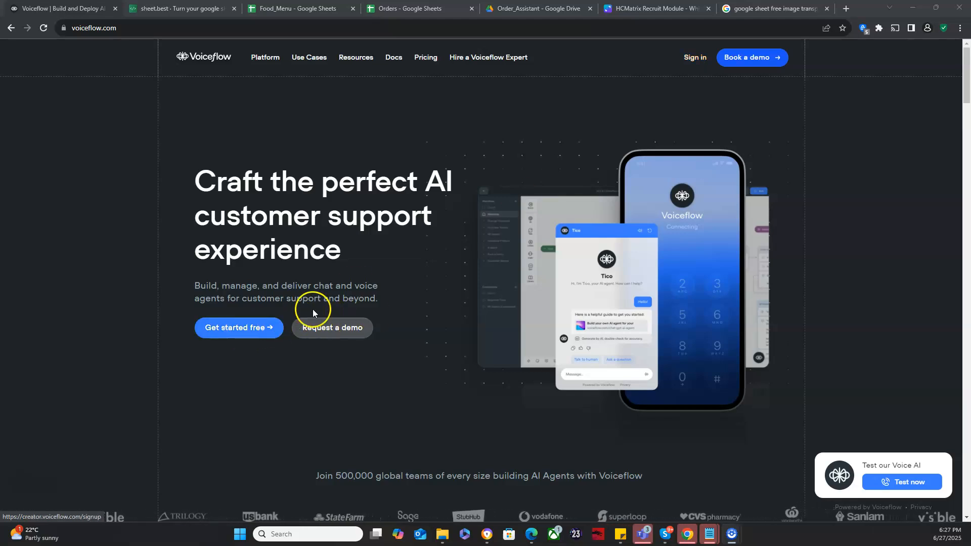
click(696, 64)
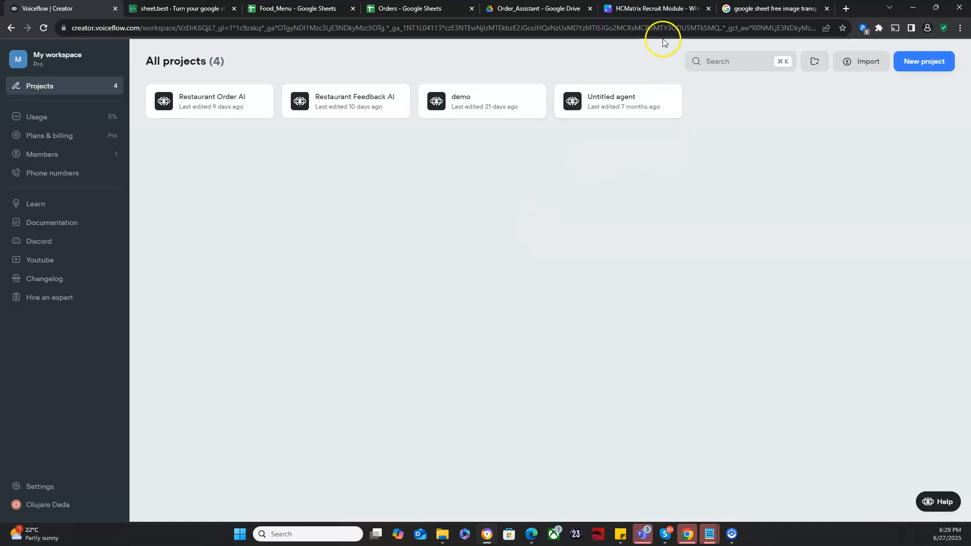
click(662, 10)
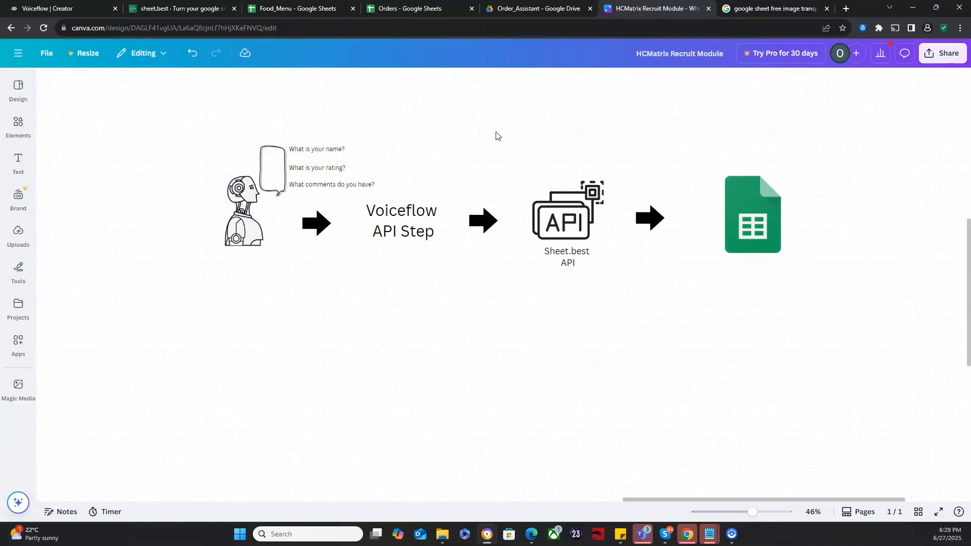
click(475, 127)
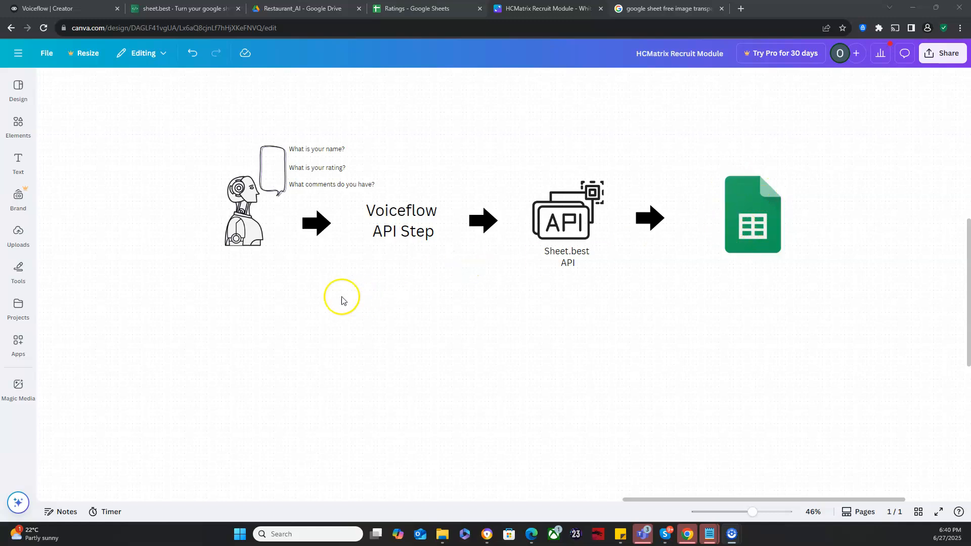
Step: Switch to sheet.best, sign in with the Google account and grant Sheet.Best access to it
click(175, 10)
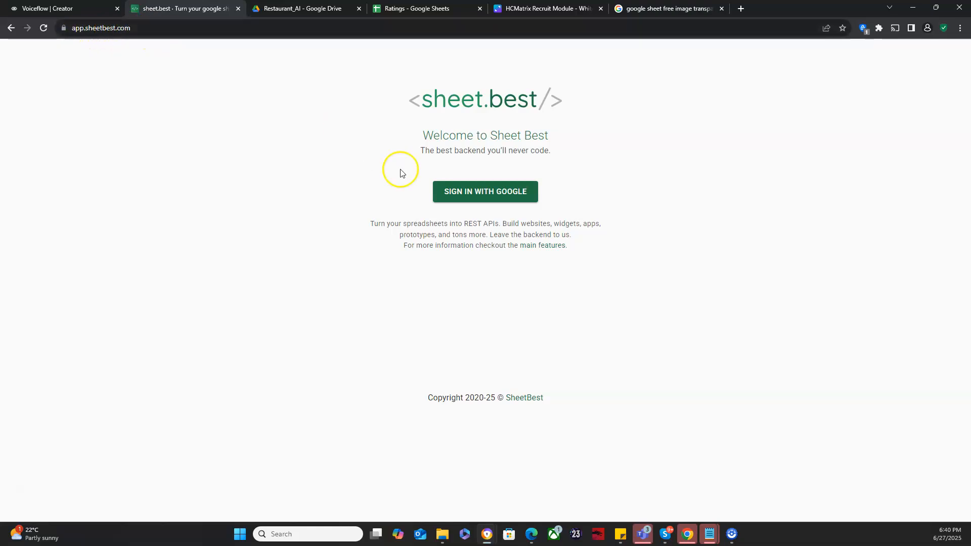
click(478, 193)
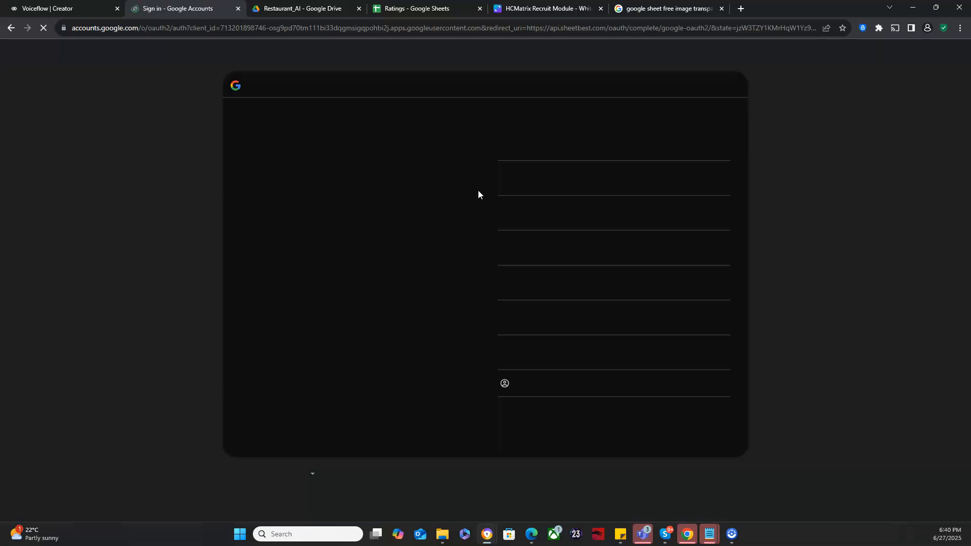
click(539, 184)
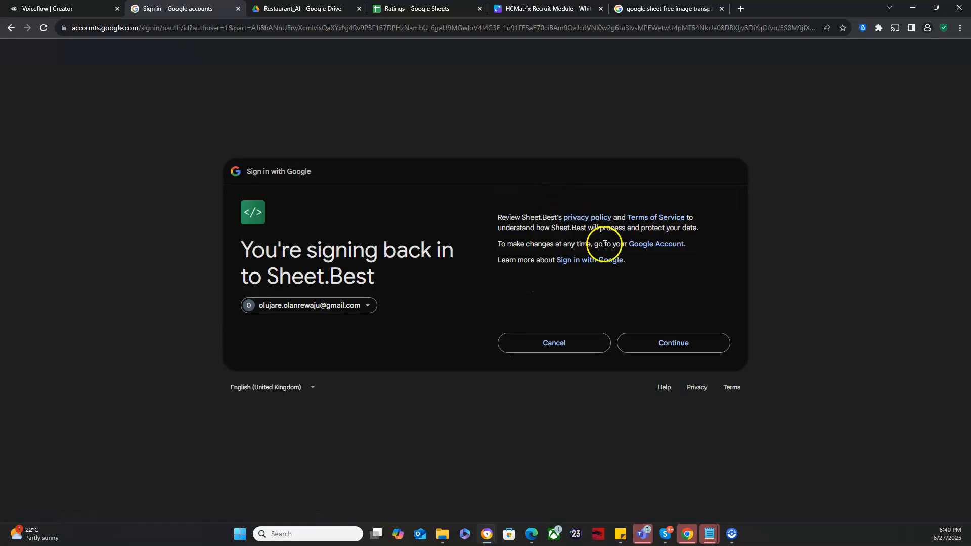
click(655, 343)
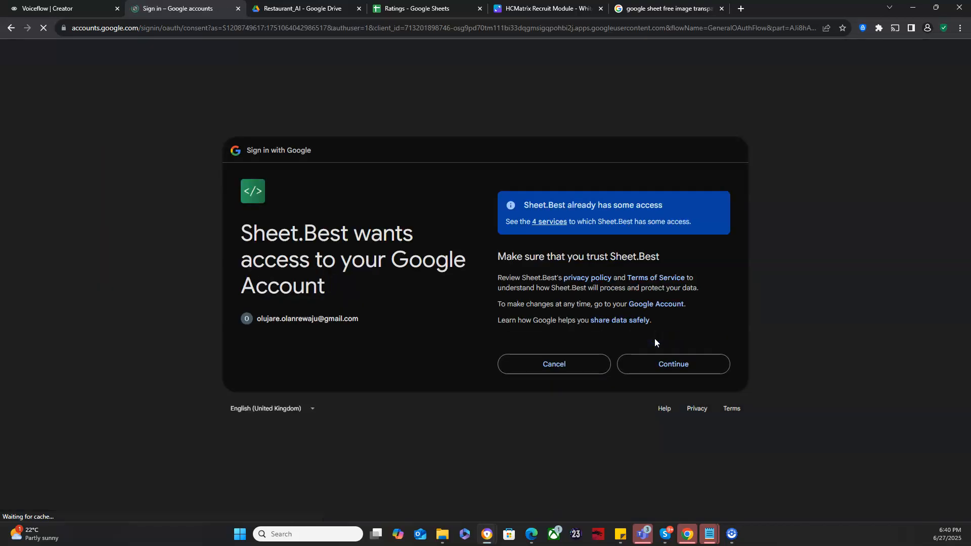
click(660, 359)
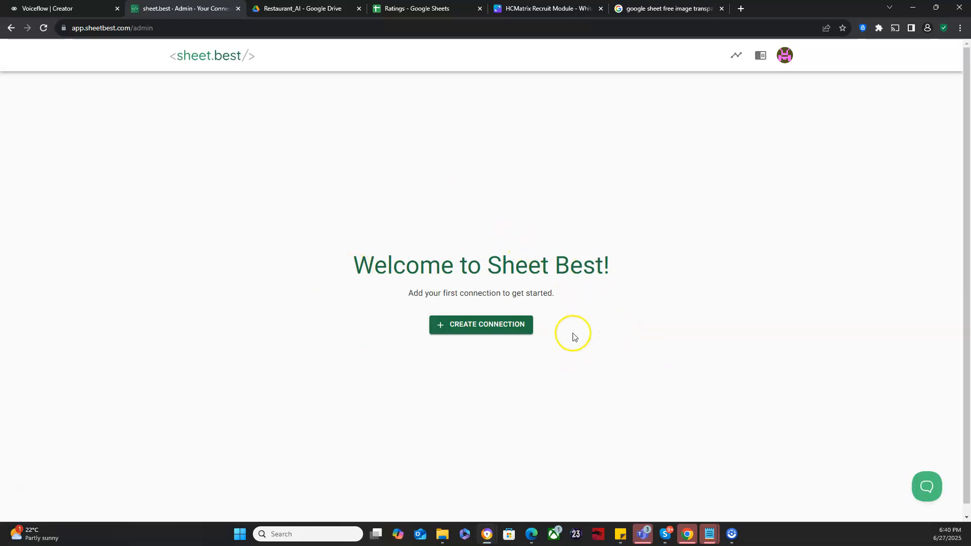
Step: Start a new connection named "Feedback Connection" with Google Spreadsheets as the source
click(489, 330)
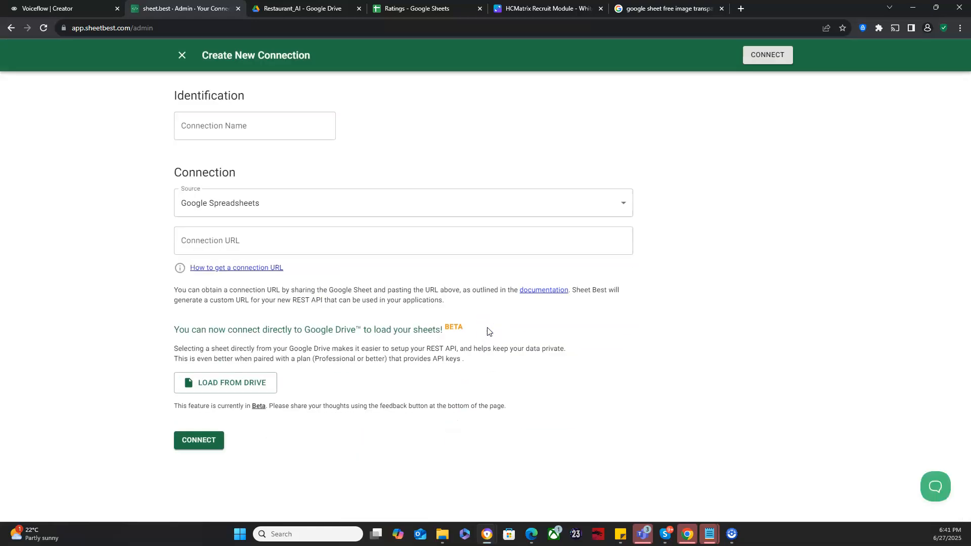
click(194, 128)
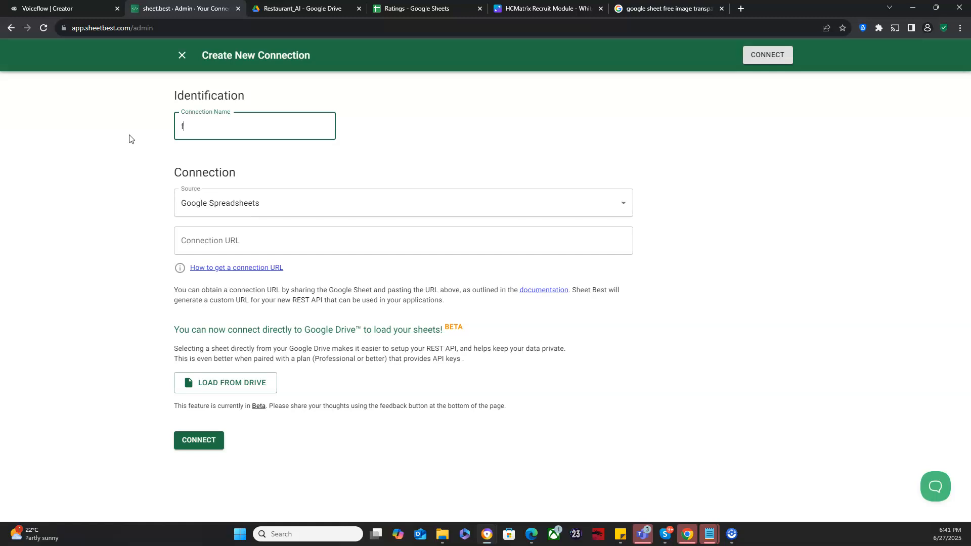
text(Feedback Connection)
click(251, 125)
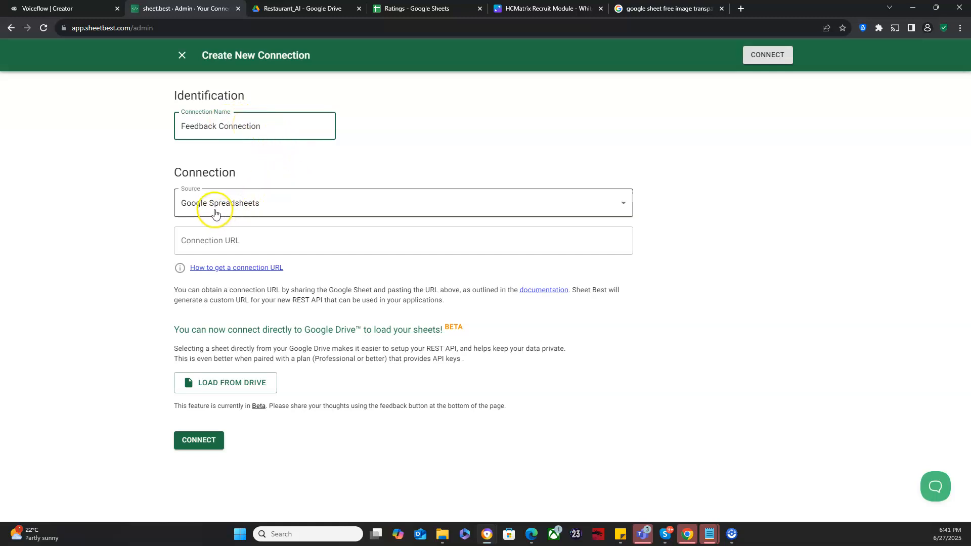
click(257, 212)
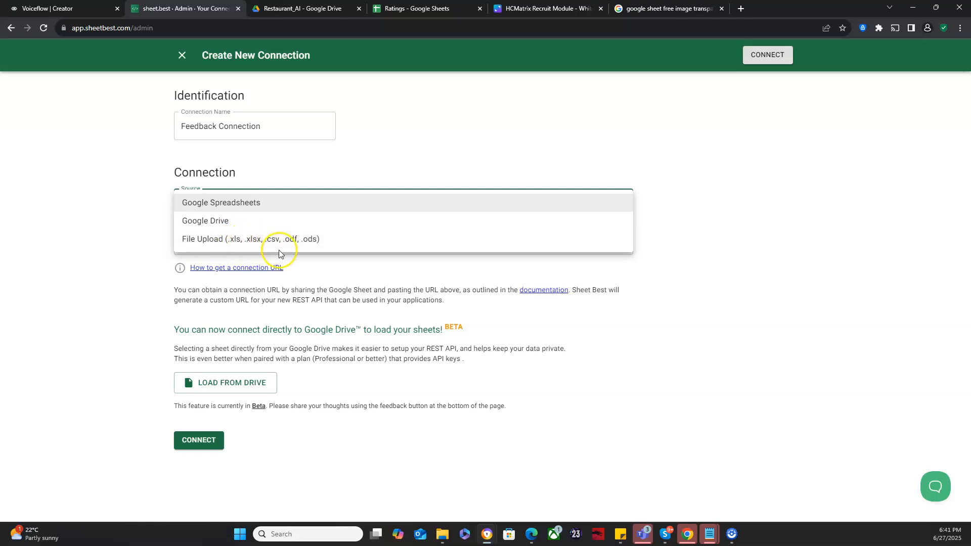
click(131, 229)
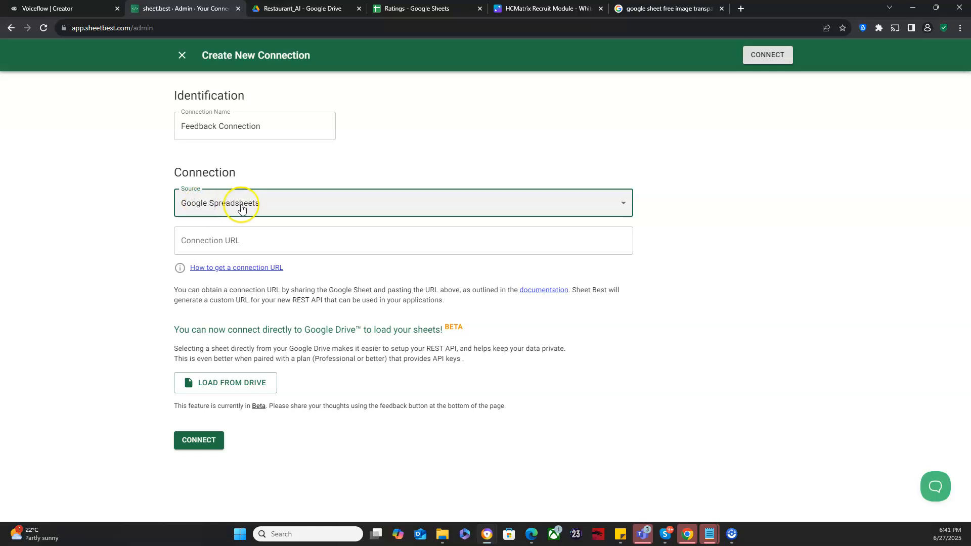
click(211, 238)
click(340, 159)
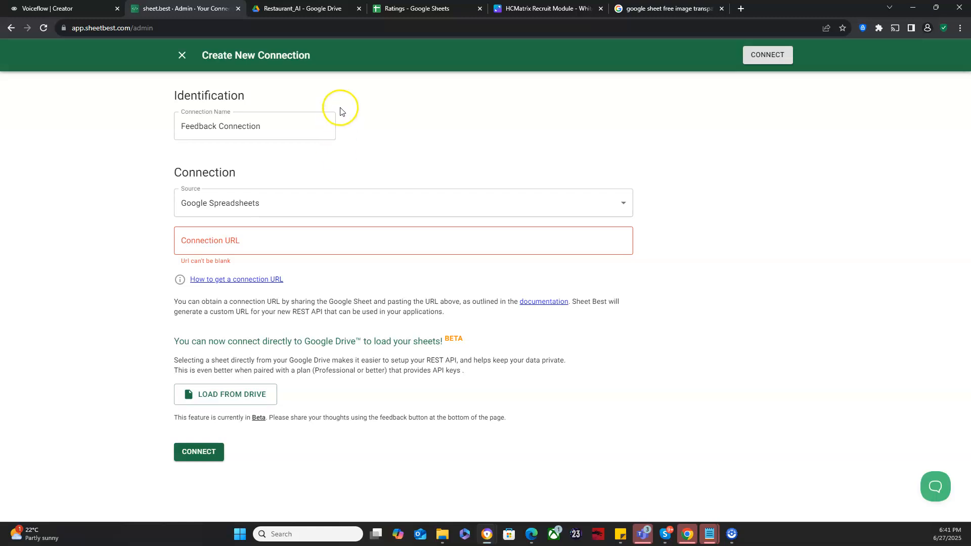
Step: Look over the Name, Rating, Comment and Timestamp column headers in the Ratings spreadsheet
click(375, 12)
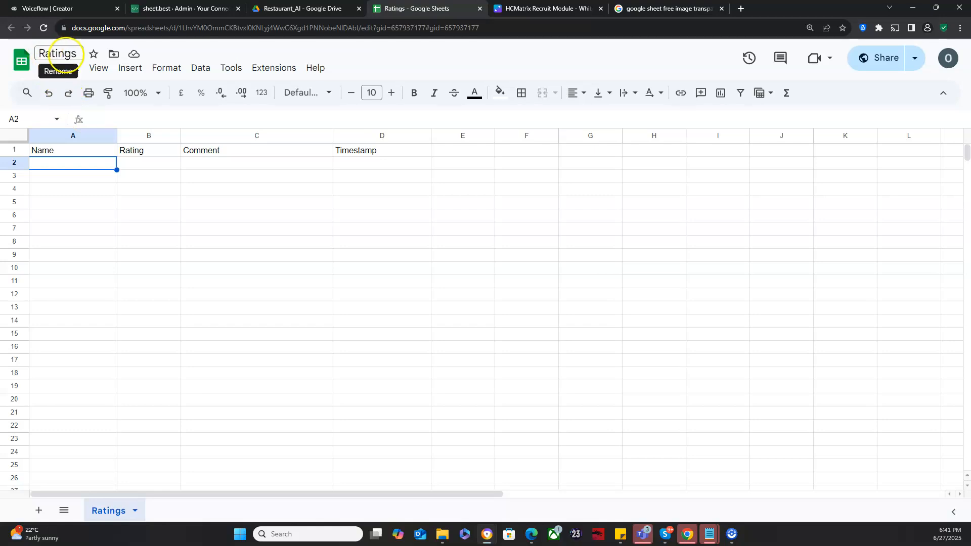
click(52, 153)
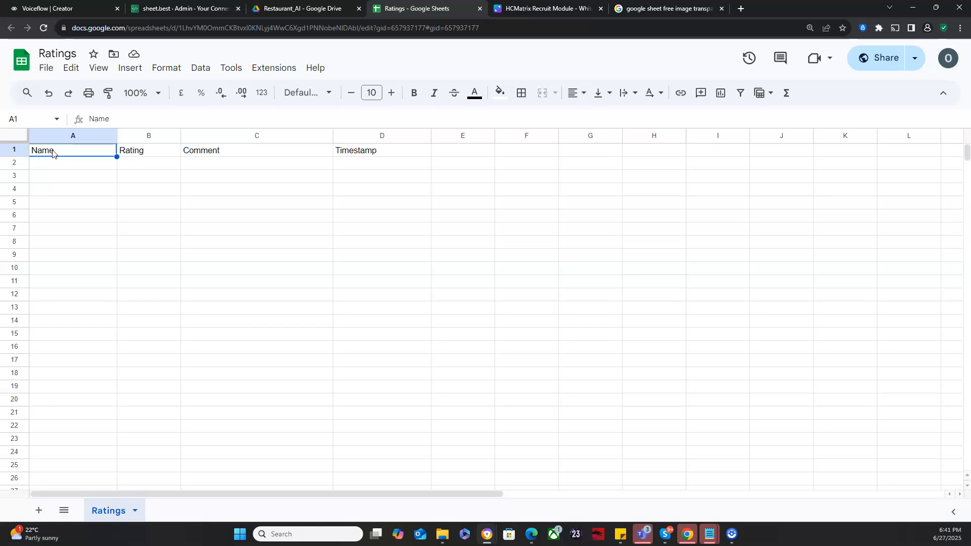
key(Right)
key(Right)
key(Right)
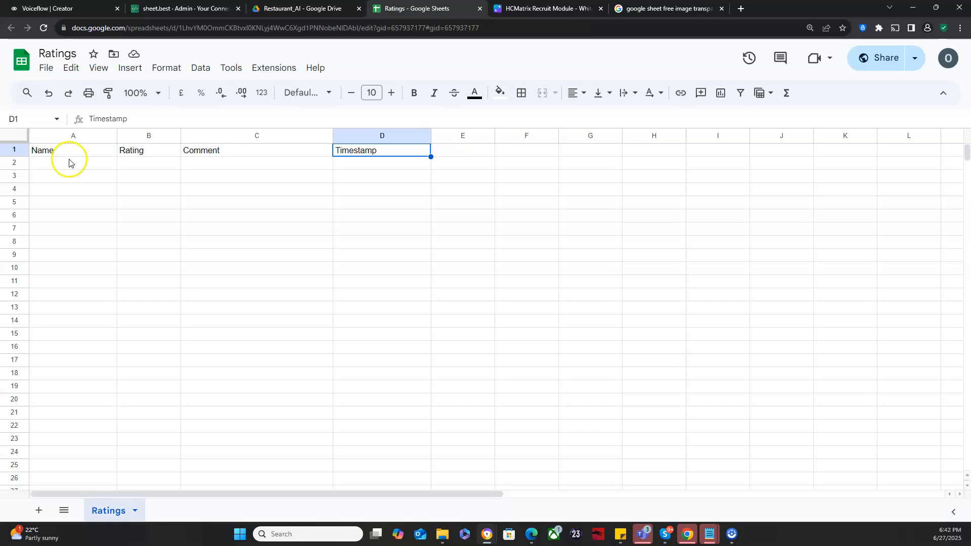
click(72, 158)
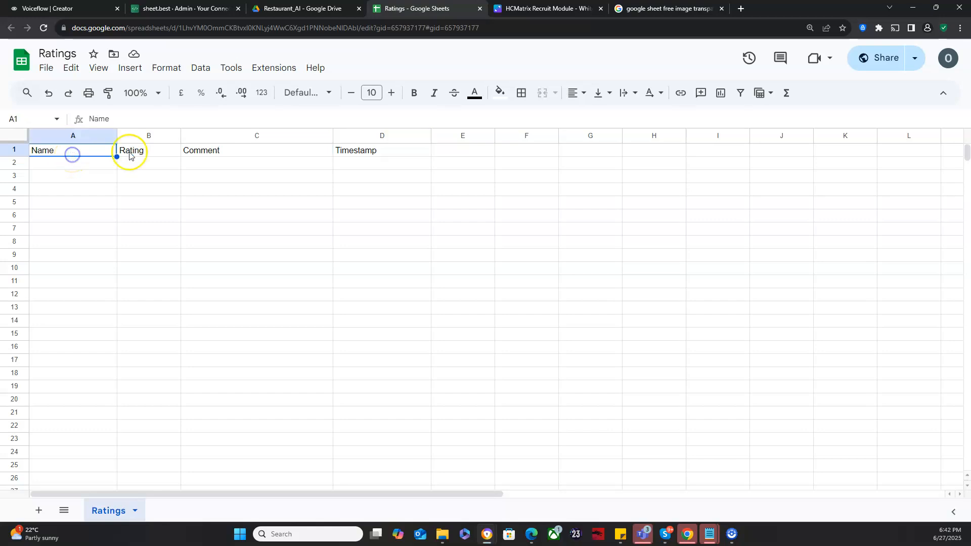
click(134, 156)
click(214, 158)
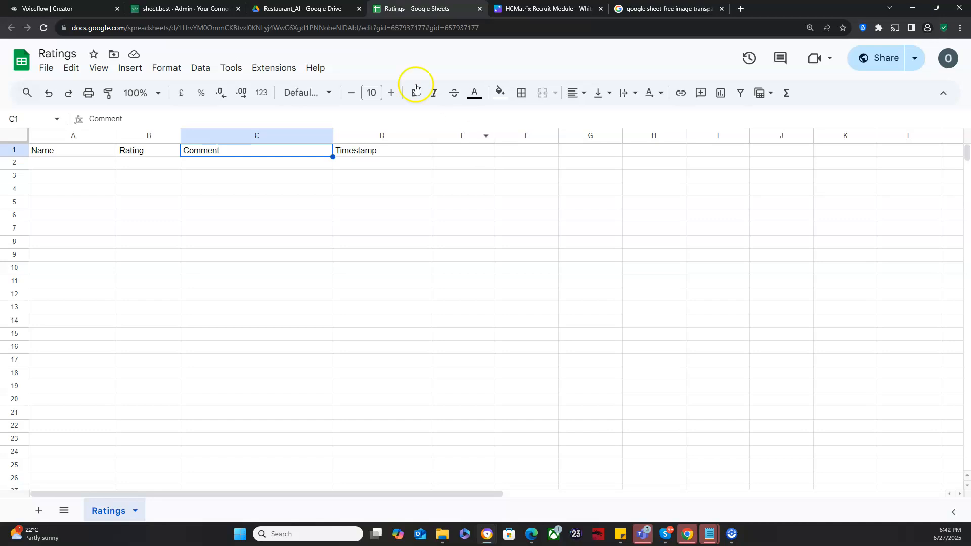
Step: Check that anyone with the link has the Editor role on the Ratings spreadsheet and copy its sharing link
click(912, 62)
click(882, 61)
click(881, 60)
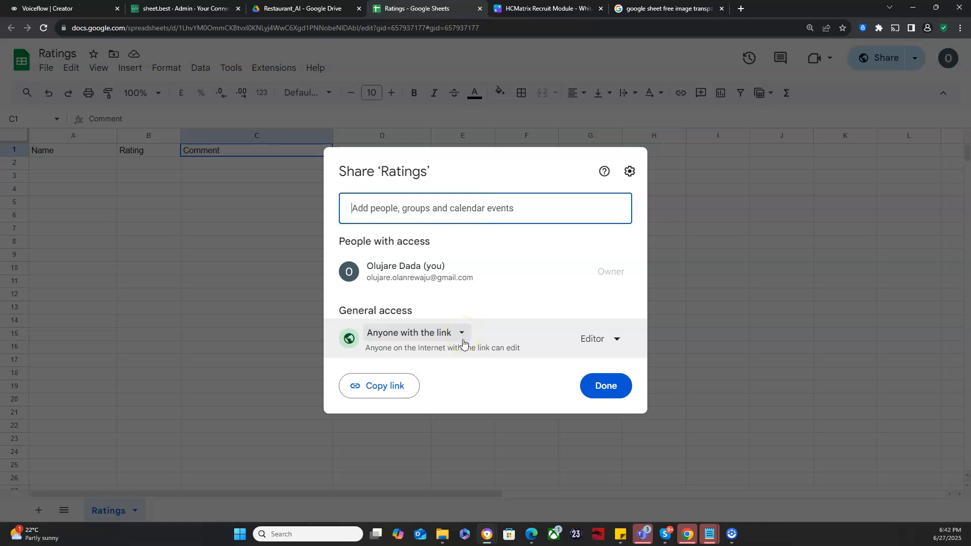
click(619, 340)
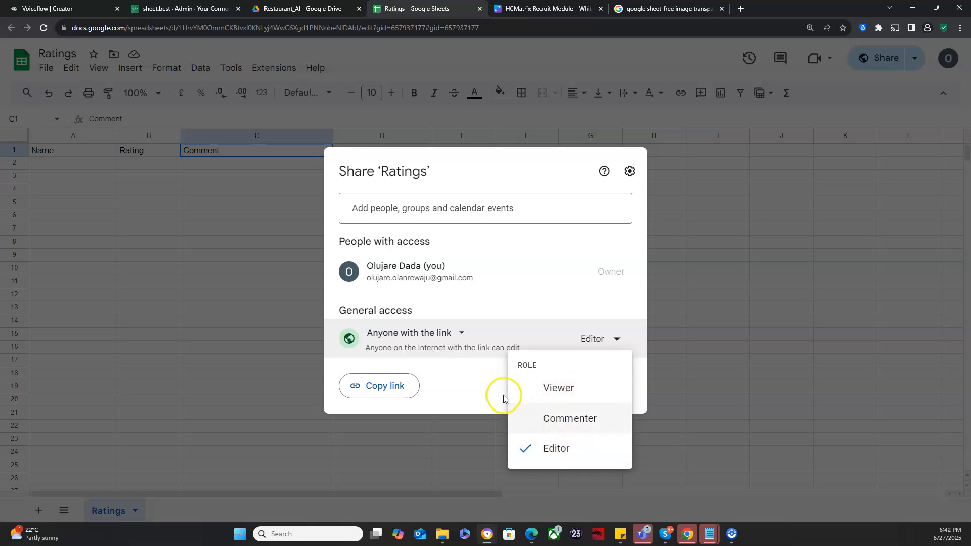
click(481, 375)
click(386, 387)
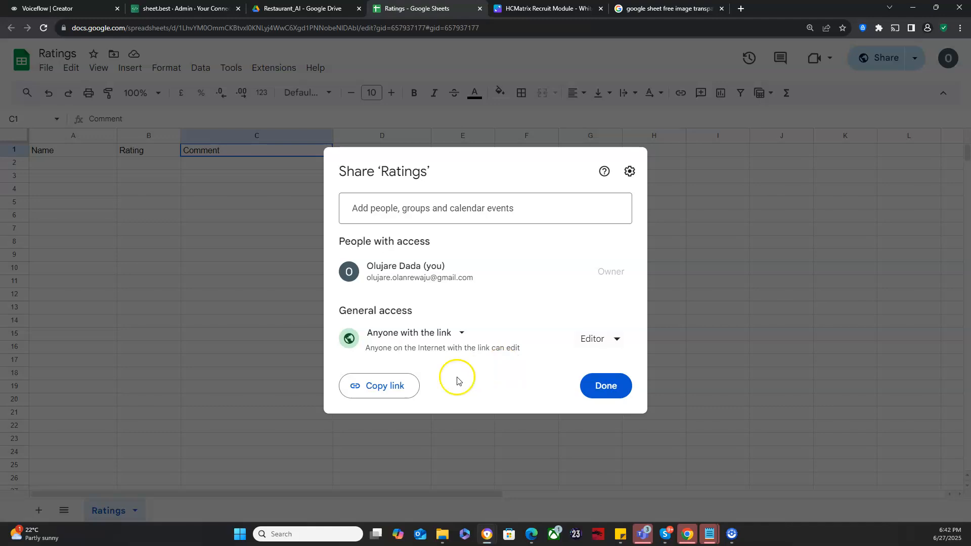
click(381, 388)
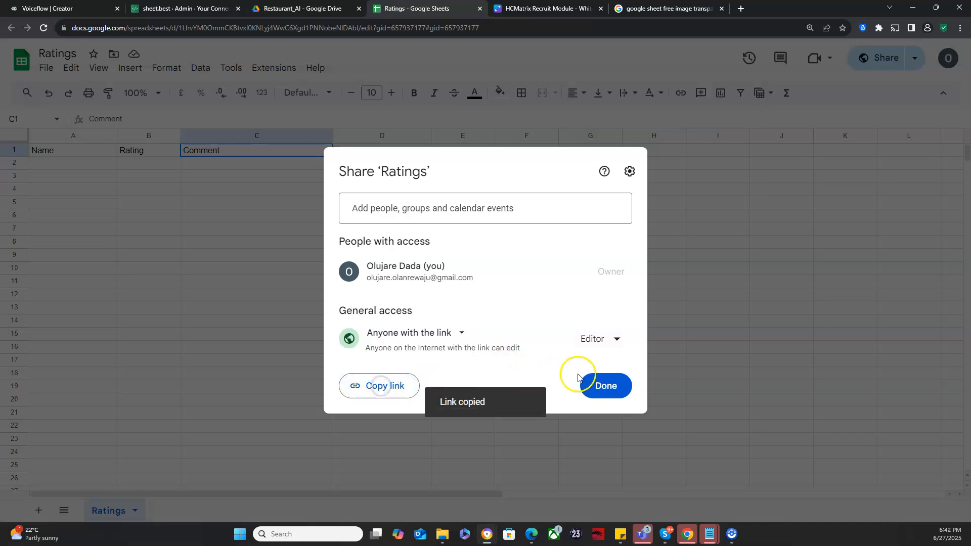
click(605, 381)
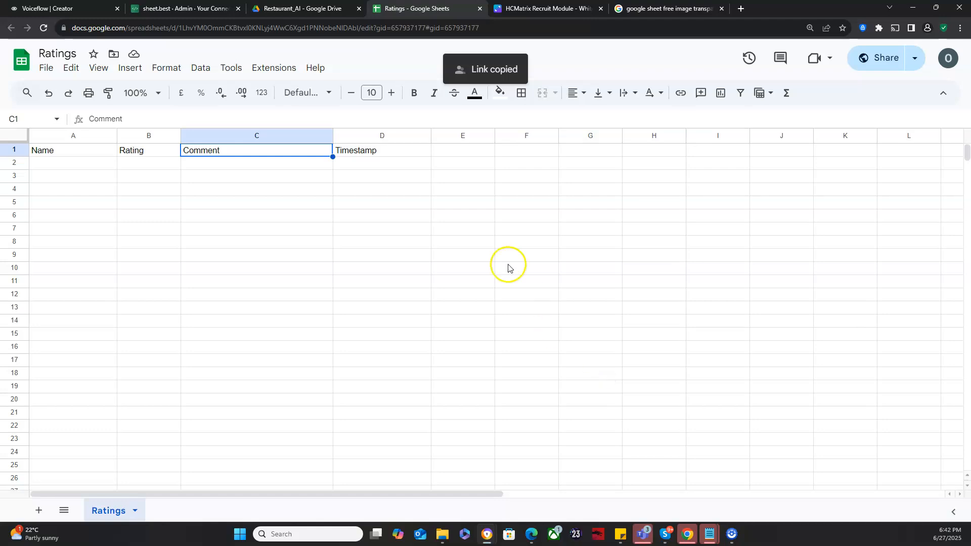
Step: Create the Feedback Connection in sheet.best with the copied spreadsheet link as its connection URL, and open its details
click(184, 10)
click(270, 235)
key(ctrl+v)
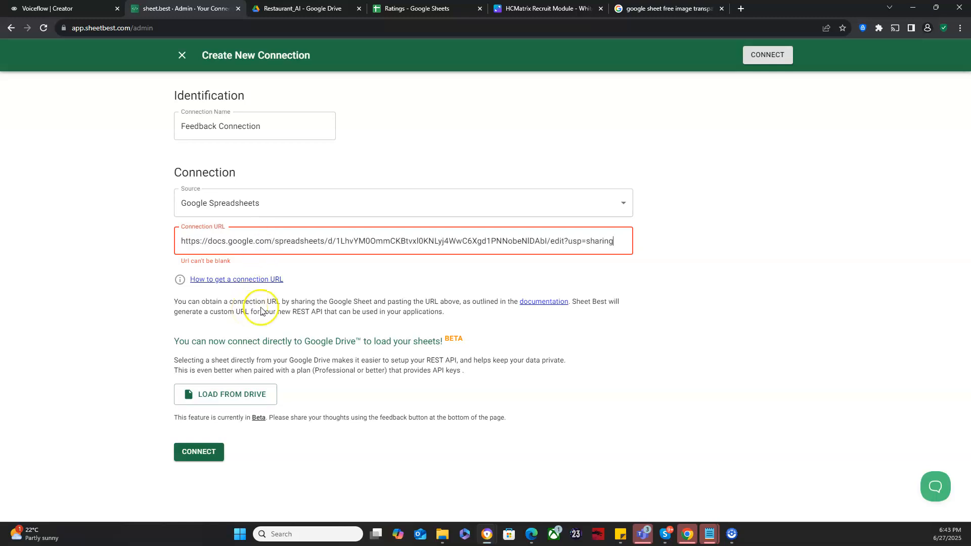
click(201, 455)
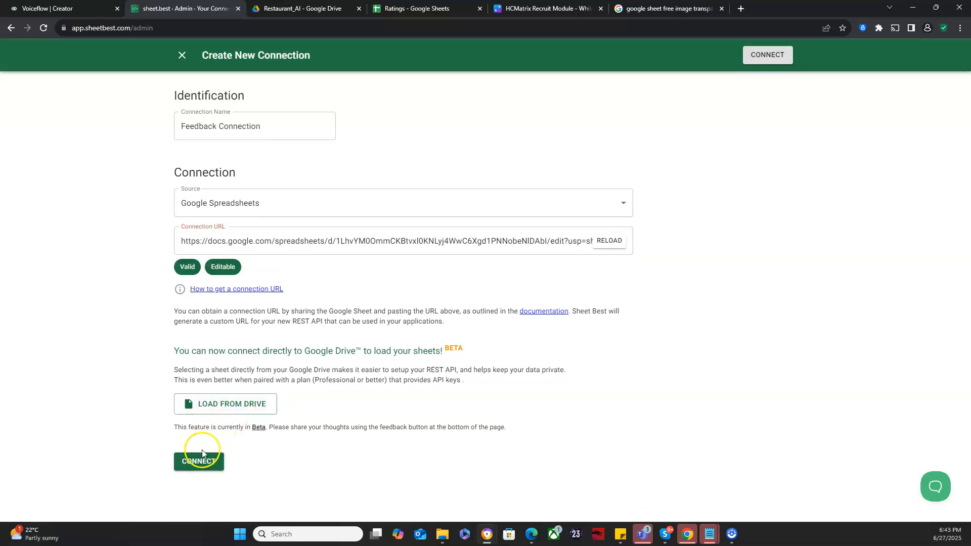
click(202, 462)
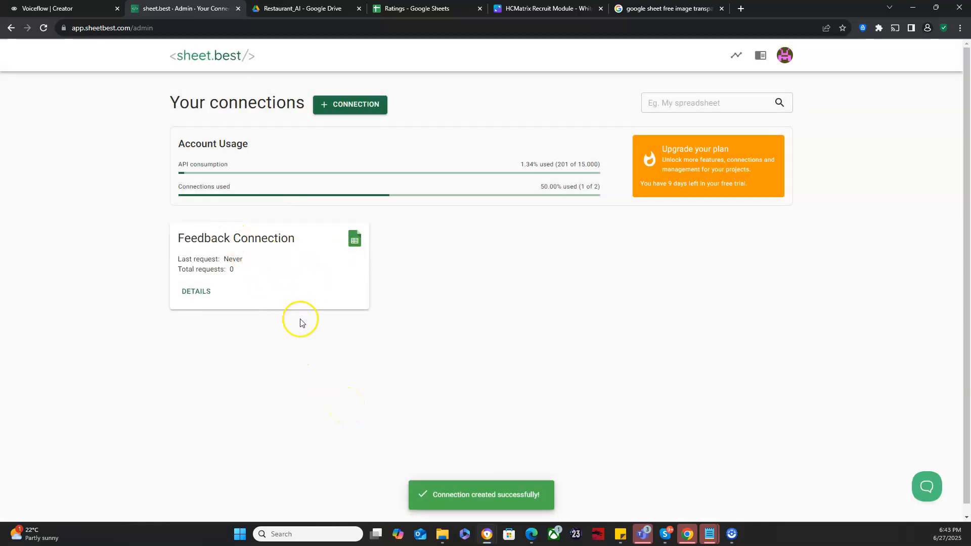
click(204, 294)
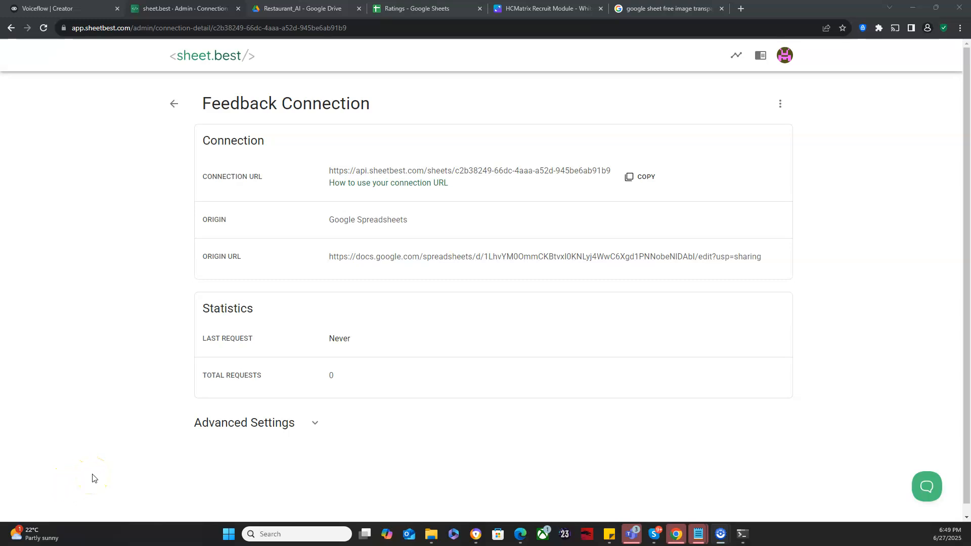
click(135, 464)
Step: Open a Command Prompt window, narrow it and place it below the sheet.best connection URL
click(264, 535)
text(cmd)
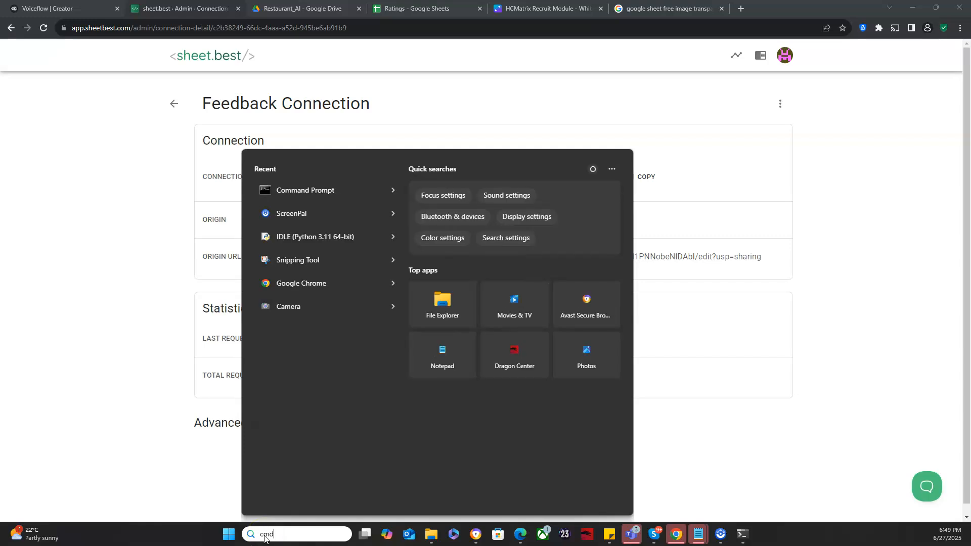
key(Return)
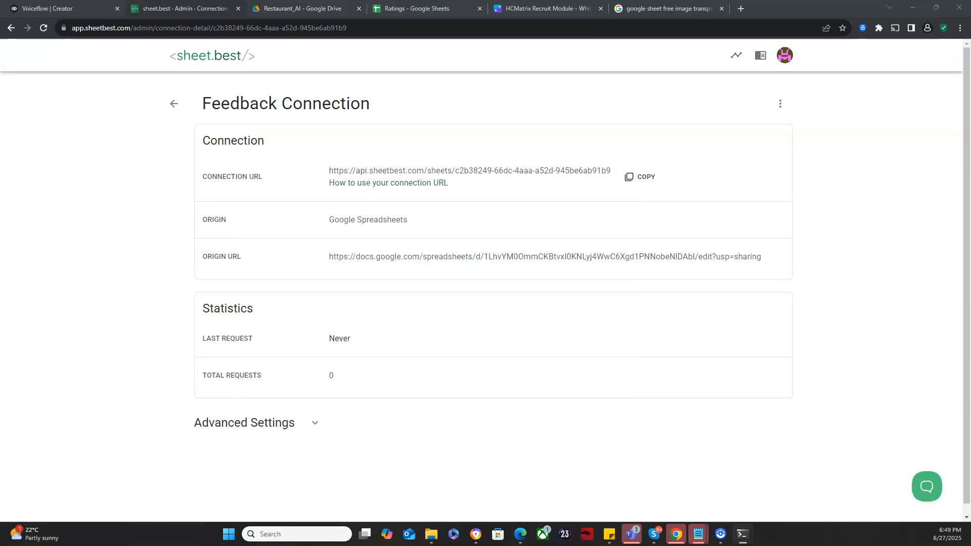
drag(239, 195, 489, 205)
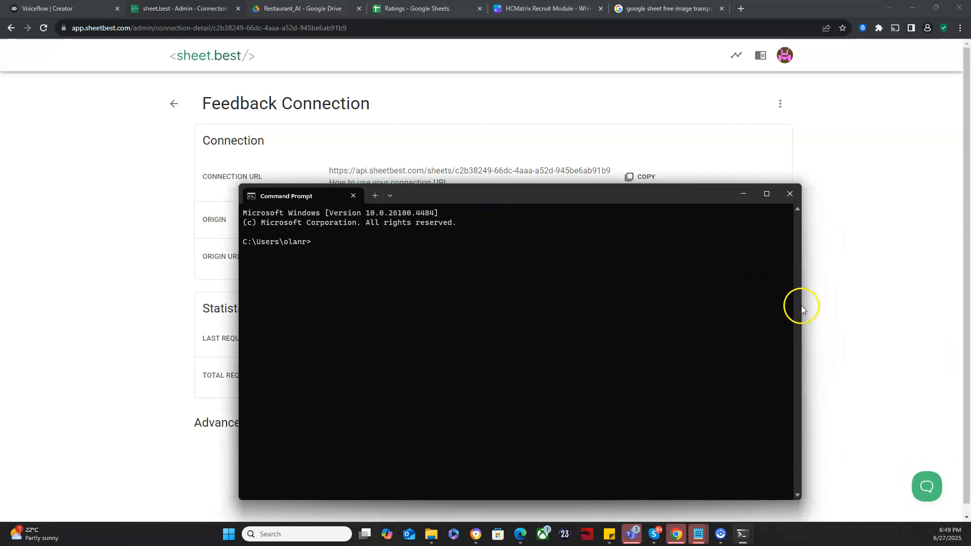
drag(801, 308, 692, 306)
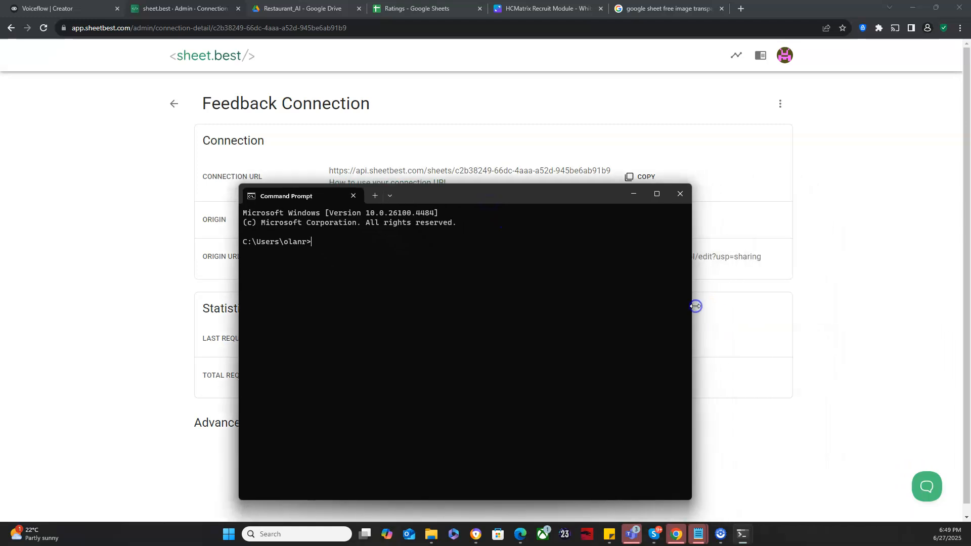
drag(451, 195, 556, 207)
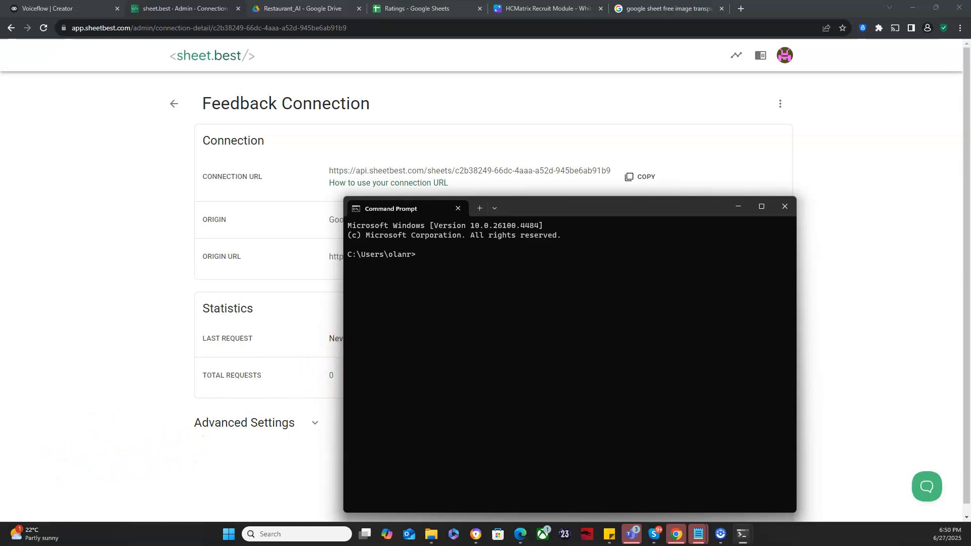
Step: Paste the curl POST command with the sheet.best connection URL, a JSON content type and sample feedback data at the Command Prompt
click(412, 310)
key(ctrl+v)
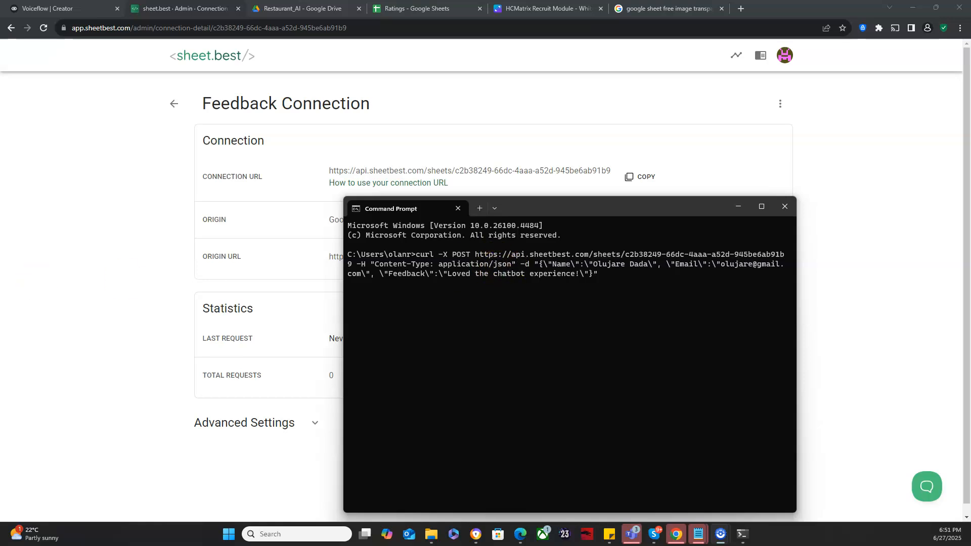
Step: Review the Name, Rating and Feedback fields of the sample JSON in the Notepad note and place the note beside the Command Prompt window
drag(0, 260, 319, 184)
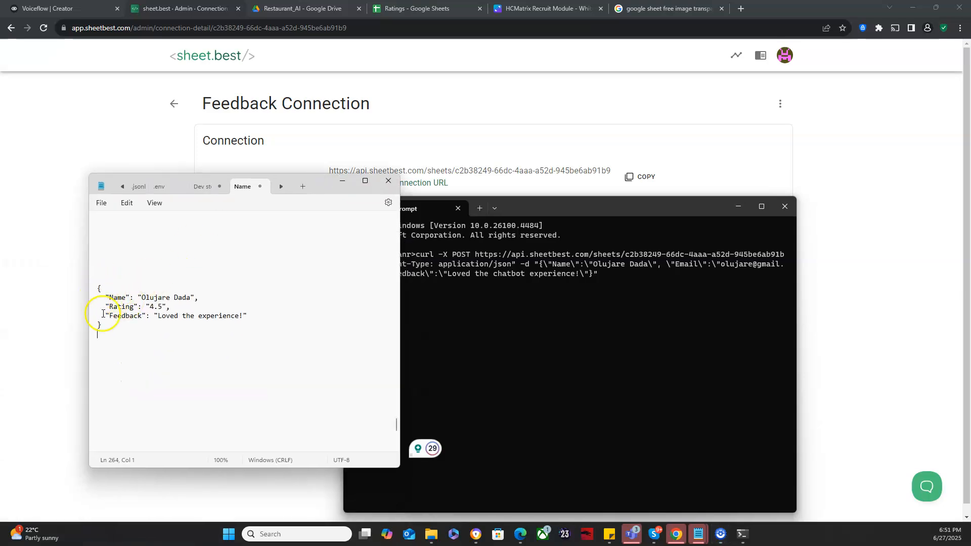
click(113, 298)
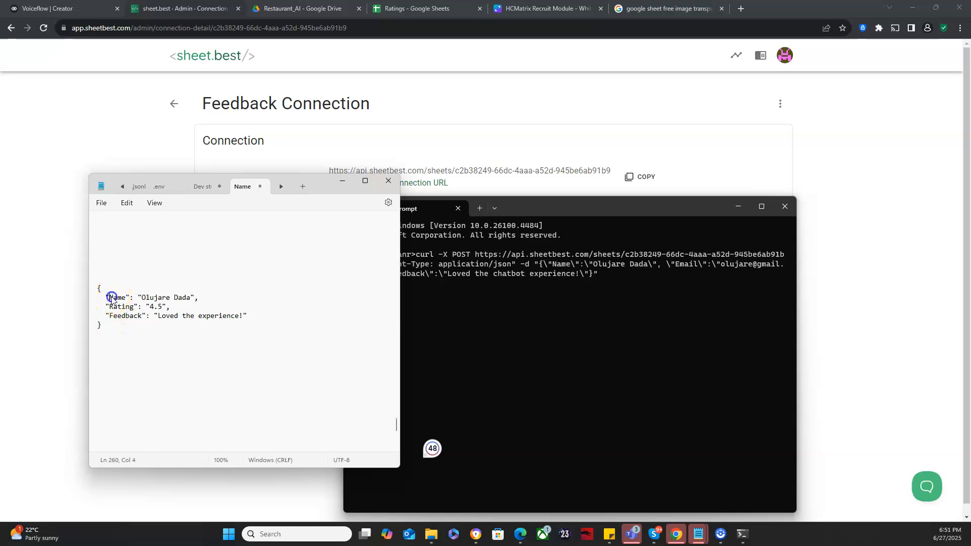
double_click(154, 298)
double_click(122, 307)
double_click(153, 307)
double_click(124, 317)
double_click(168, 317)
double_click(182, 315)
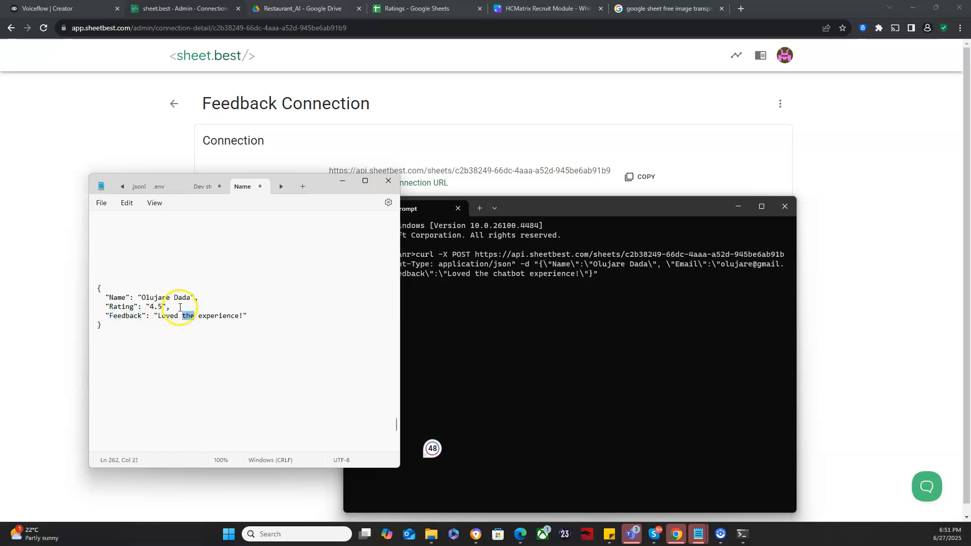
click(177, 324)
drag(324, 187, 253, 188)
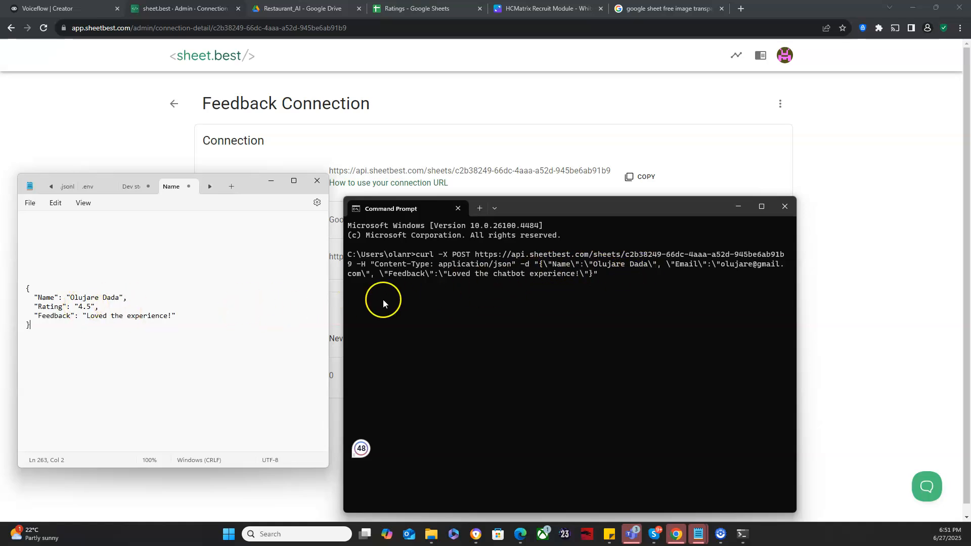
Step: Replace the curl command's Email field with Rating set to 4, change the Feedback text to "Loved the experience!", and run the command
double_click(686, 265)
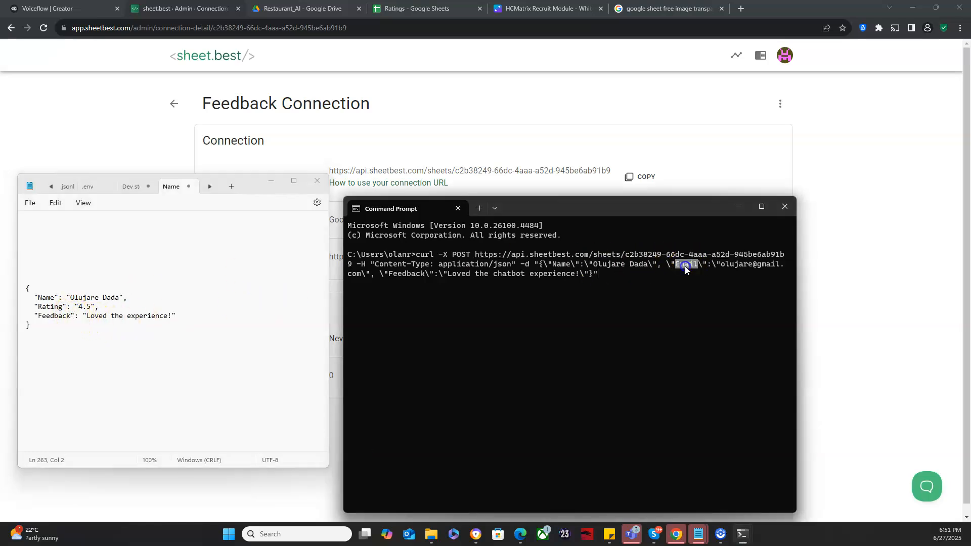
text(Ratin)
key(BackSpace)
key(BackSpace)
key(BackSpace)
key(BackSpace)
key(BackSpace)
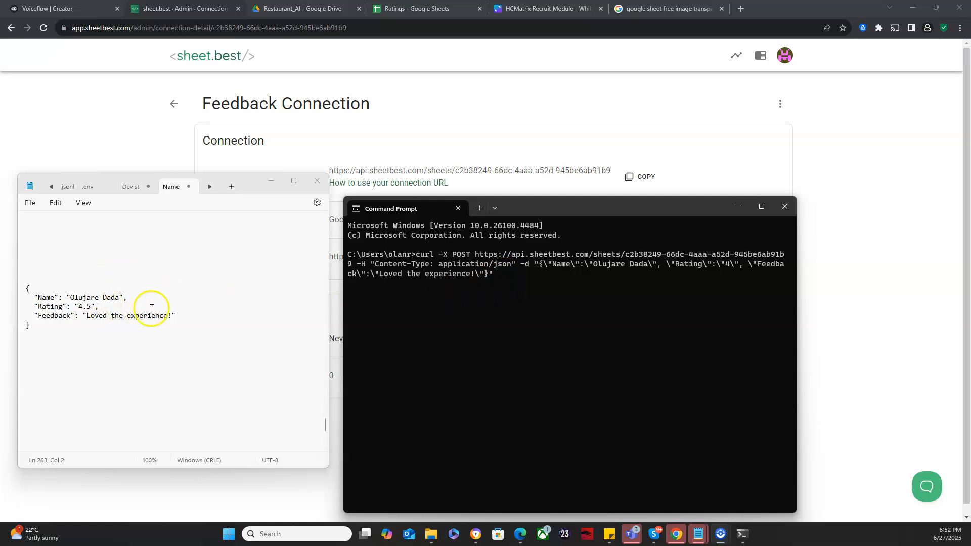
click(503, 275)
key(Return)
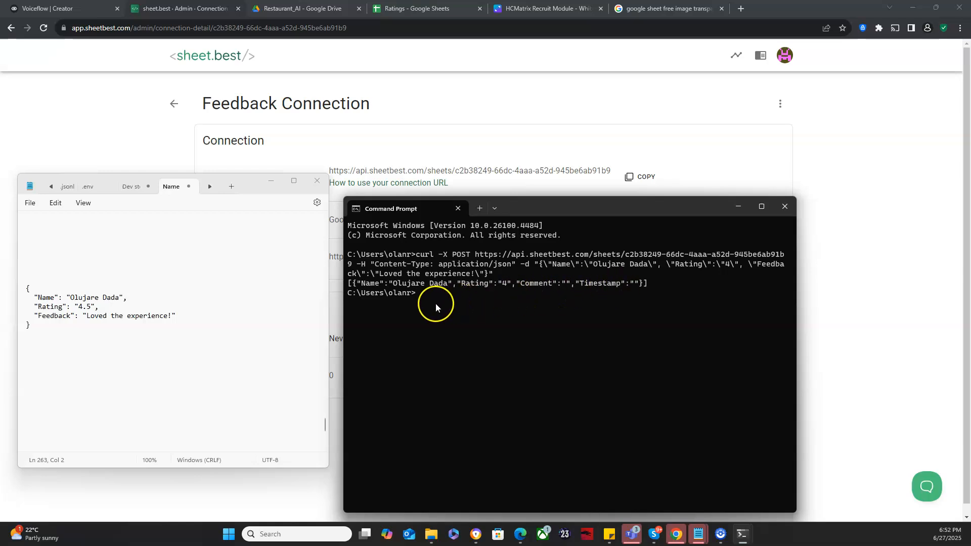
Step: Check the name, rating, comment and timestamp cells of row 2 in the Ratings spreadsheet
click(377, 12)
click(376, 13)
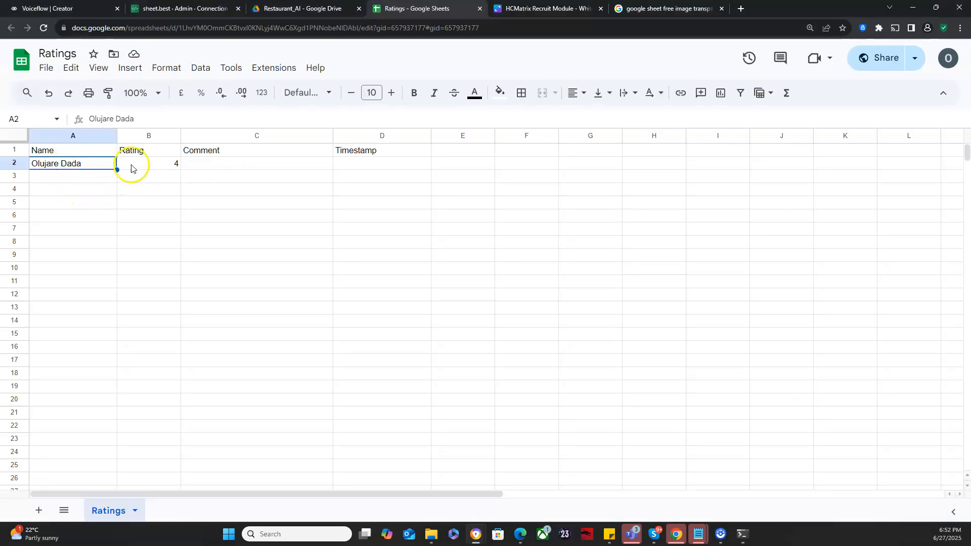
click(219, 164)
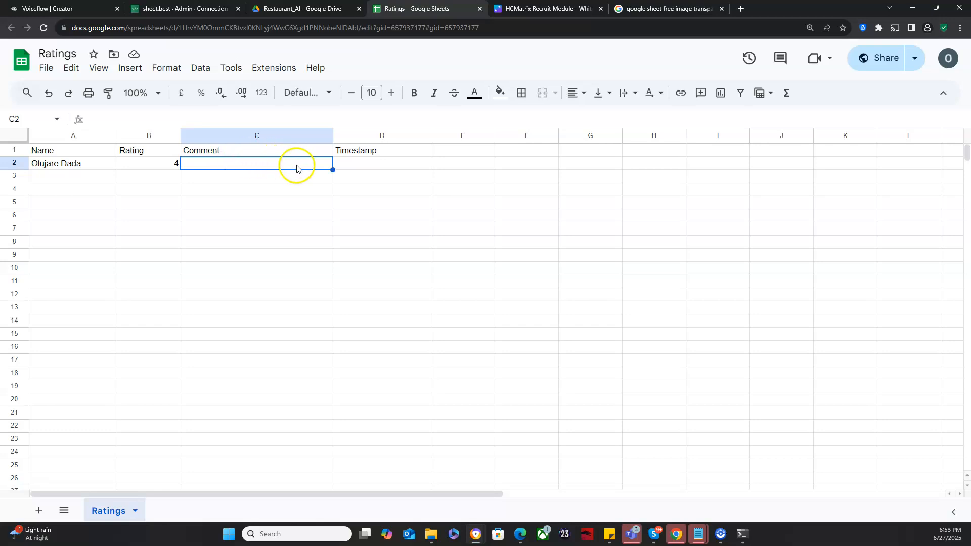
click(357, 169)
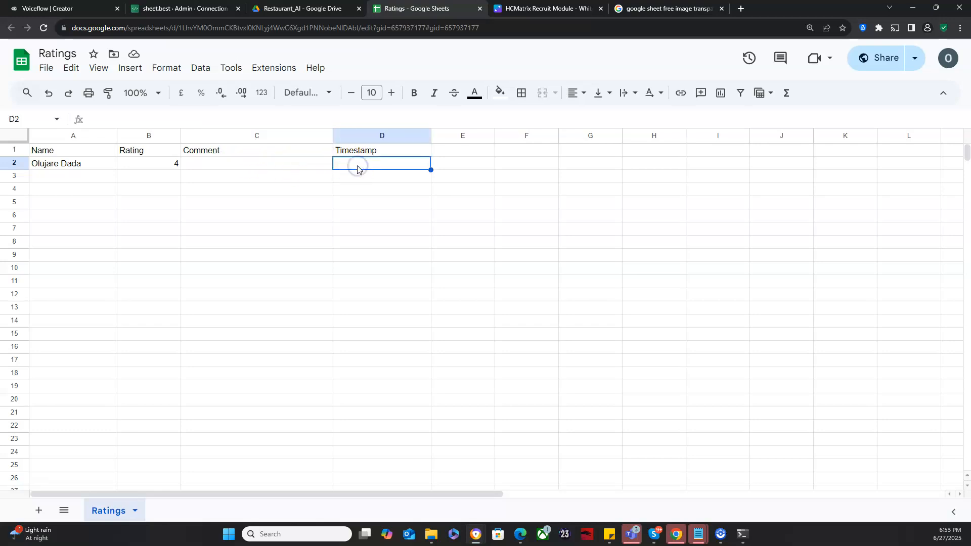
click(291, 179)
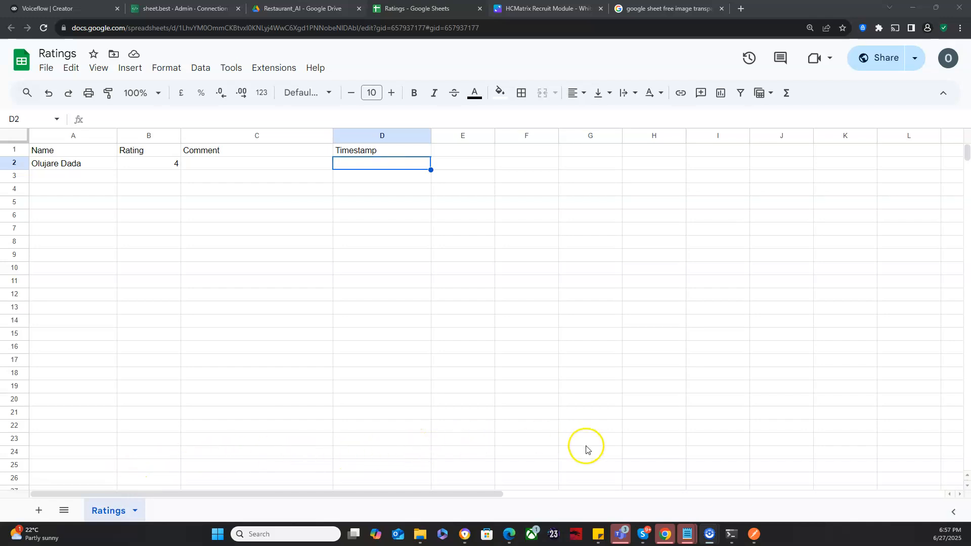
Step: Switch to Postman and examine the addRating POST request's sheet.best URL and JSON body
click(754, 535)
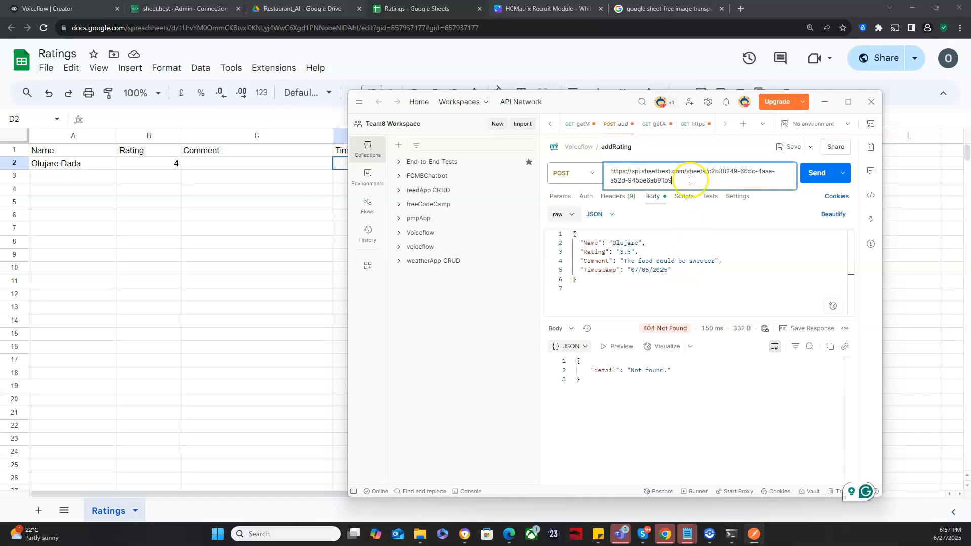
drag(686, 180, 607, 173)
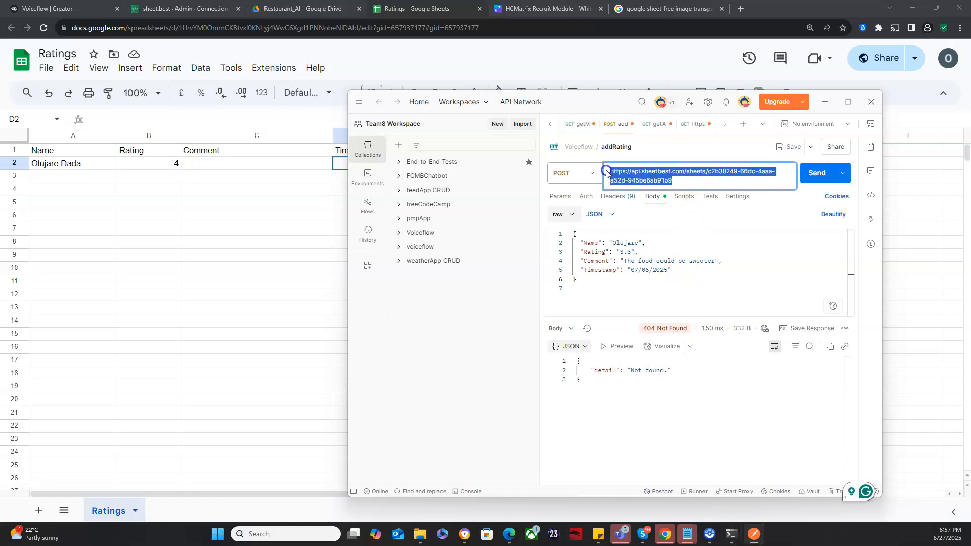
click(638, 173)
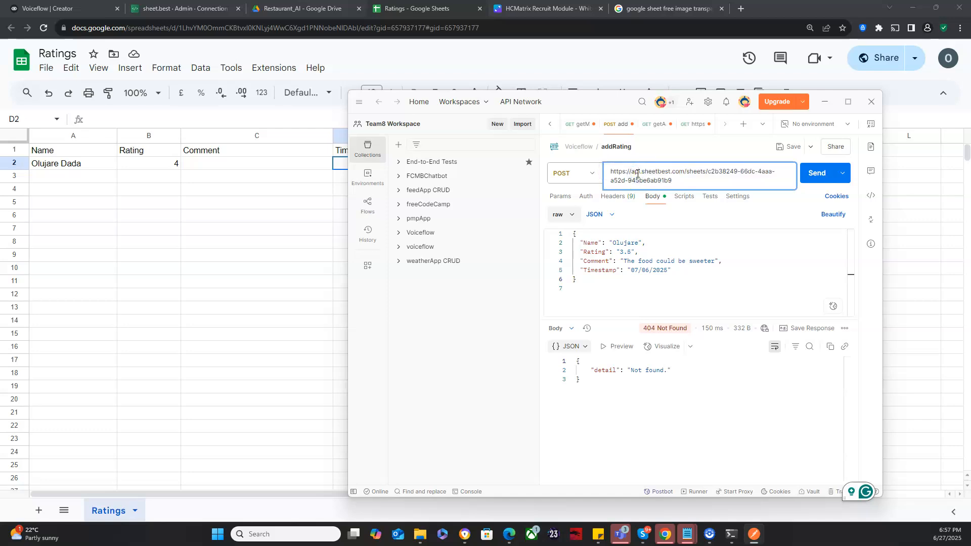
drag(668, 285, 570, 236)
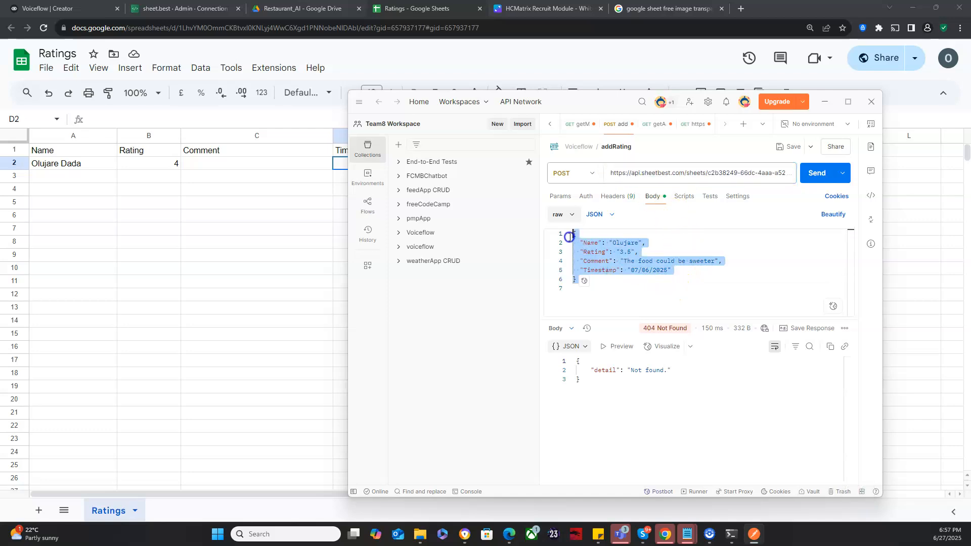
click(648, 283)
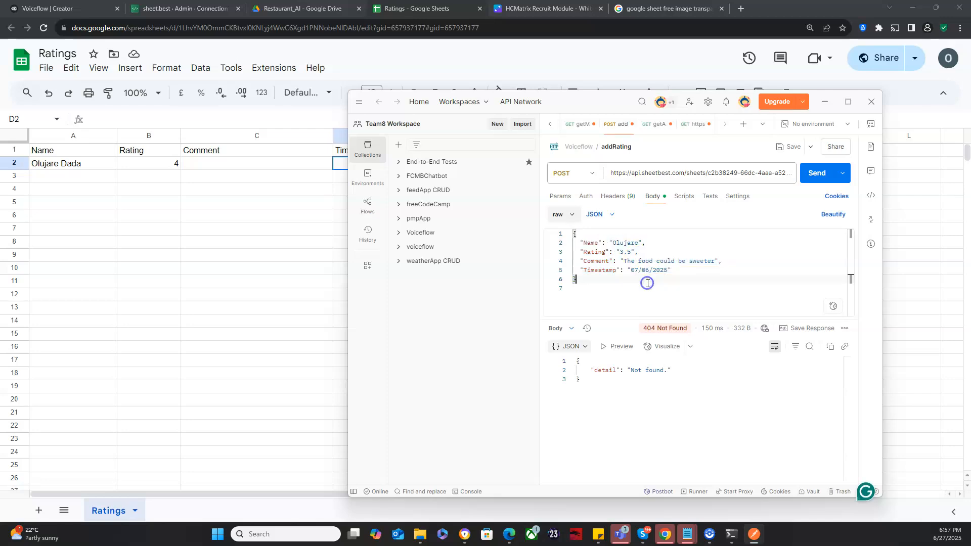
Step: Check that the addRating request body uses the raw type with JSON format and compare its fields with the Ratings column headers
mouse_move(533, 197)
click(572, 216)
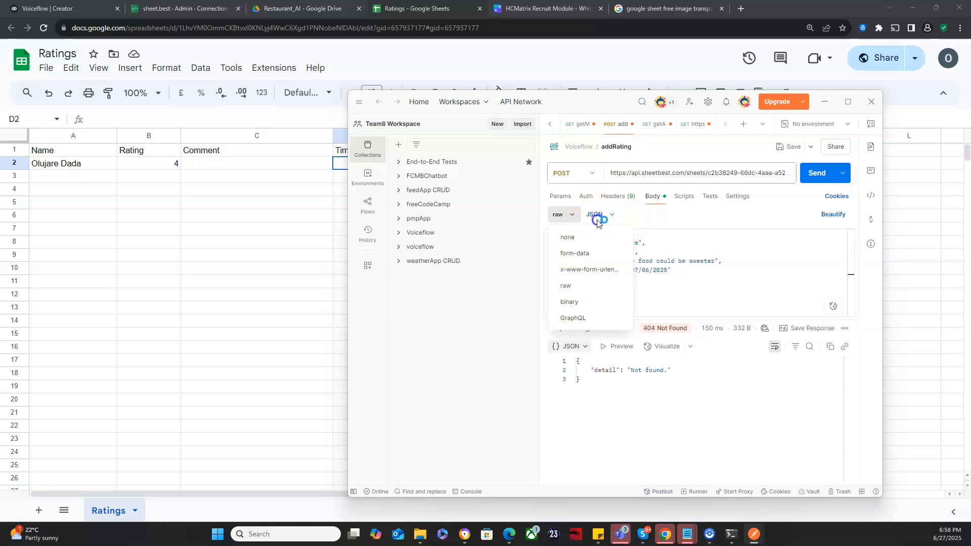
click(635, 215)
click(613, 214)
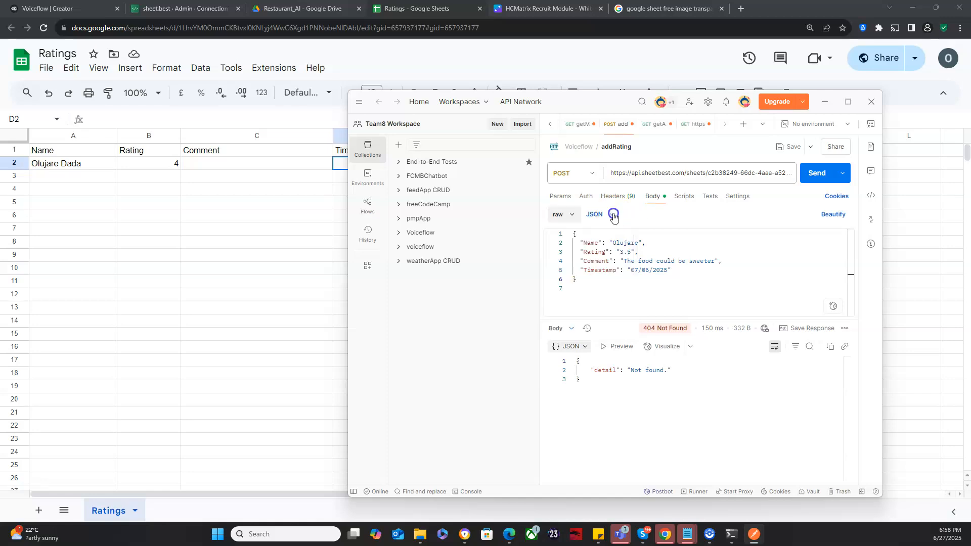
click(704, 215)
drag(575, 282, 571, 236)
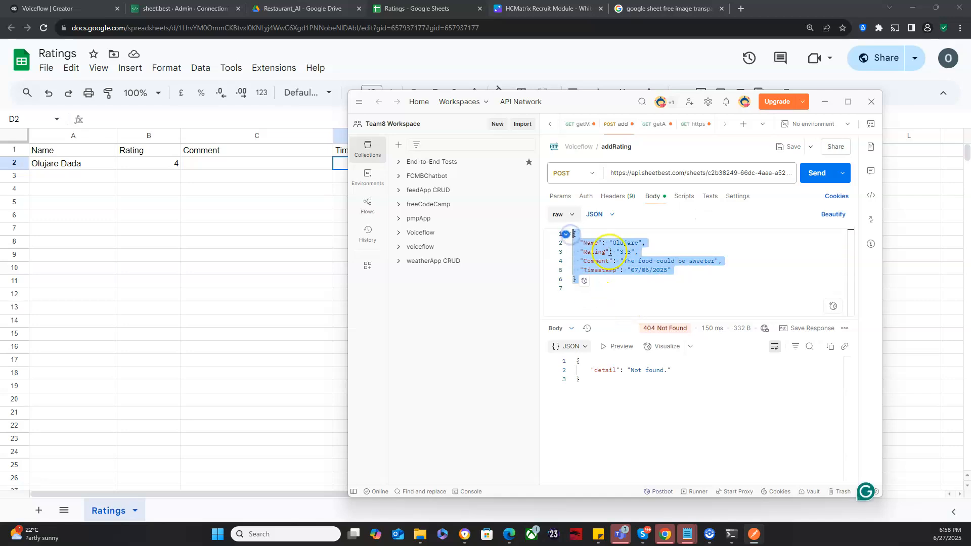
click(646, 276)
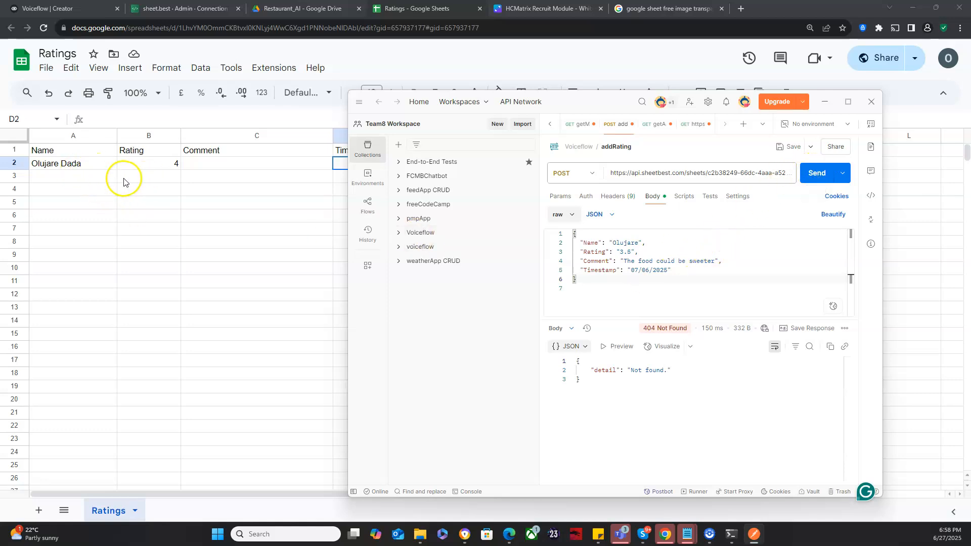
Step: Send the addRating POST request and check the new row 3 in the Ratings spreadsheet
click(814, 183)
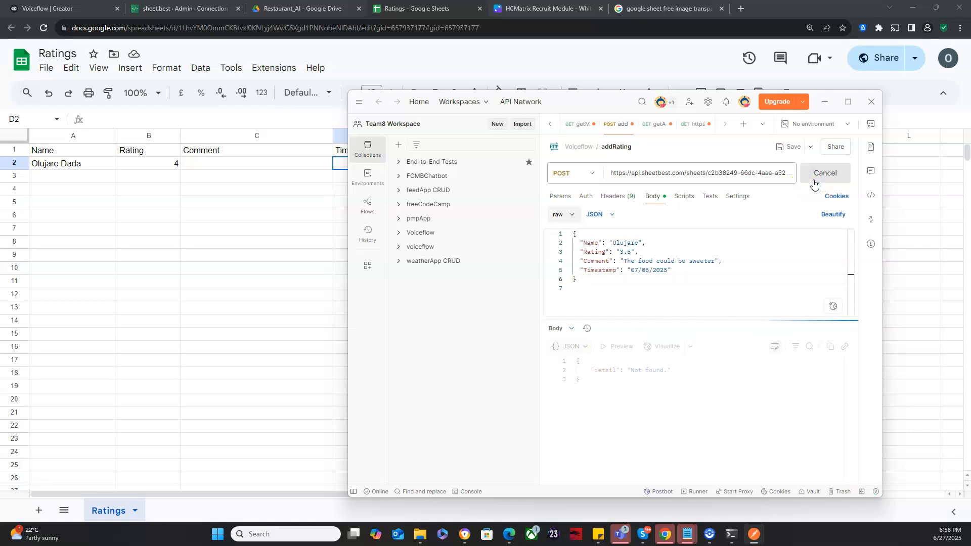
click(677, 330)
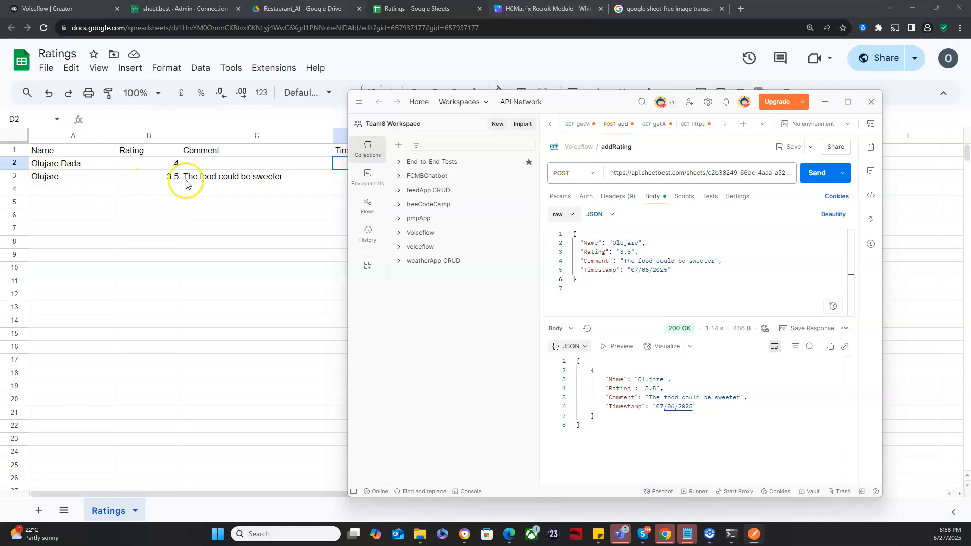
drag(582, 103, 599, 88)
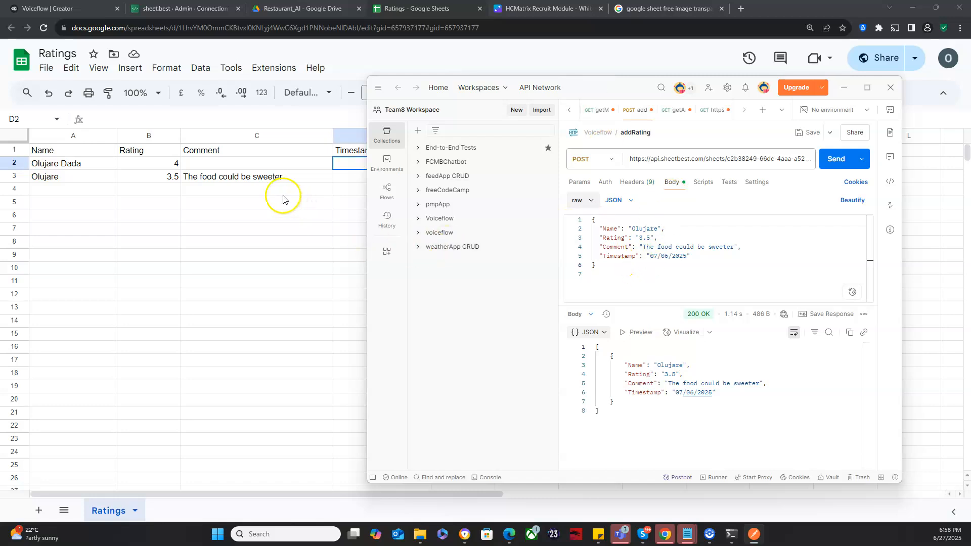
click(274, 182)
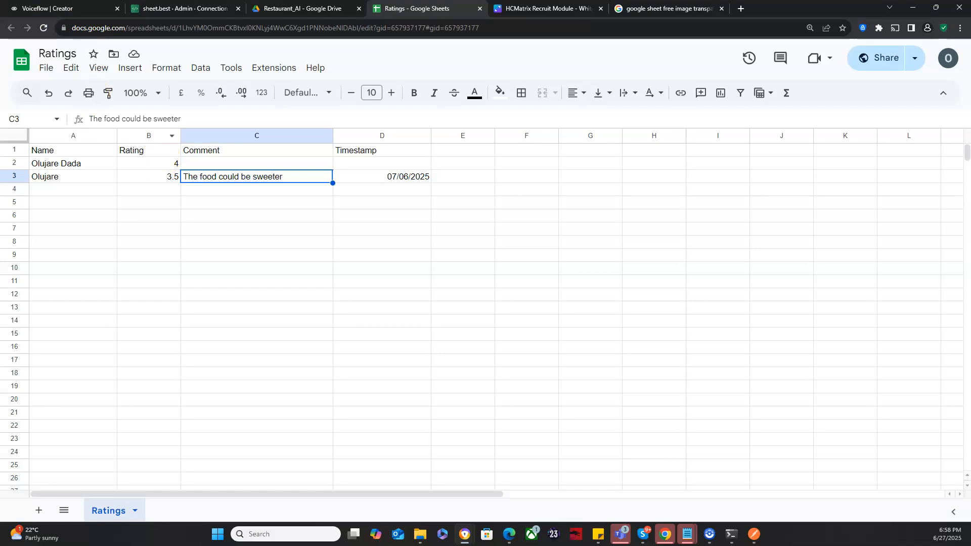
Step: Switch to Voiceflow and create a new project named "Restaurant Feedback Demo"
click(51, 9)
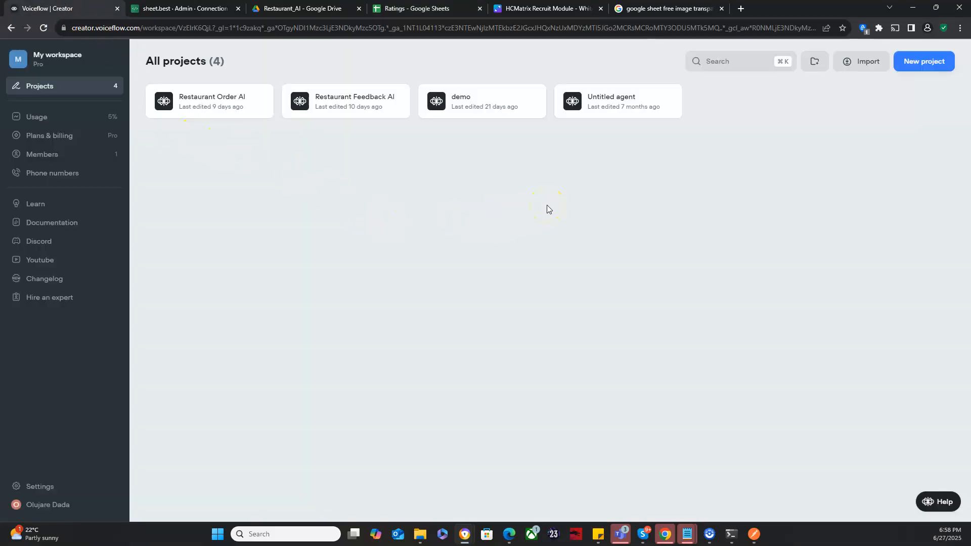
click(920, 70)
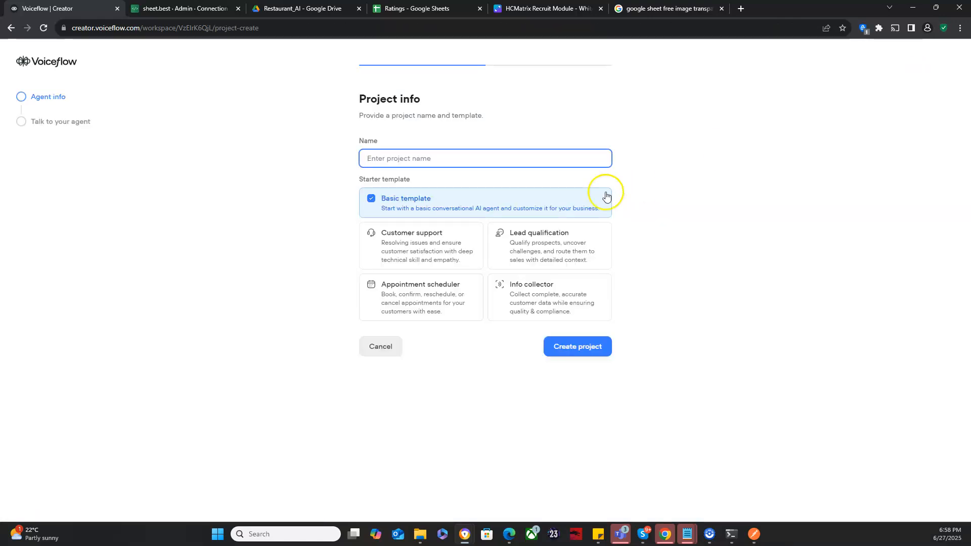
click(517, 161)
text(Restaurant Feedback Demo)
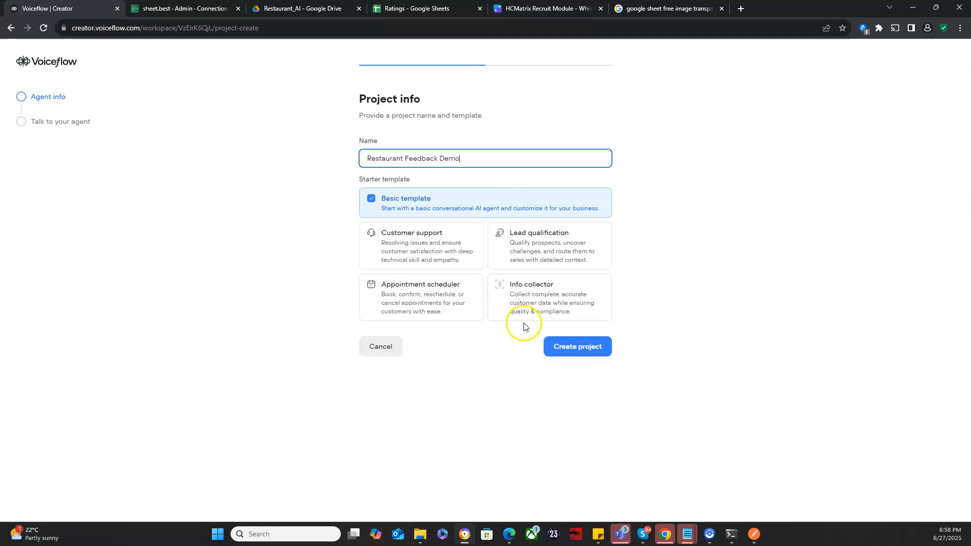
click(568, 347)
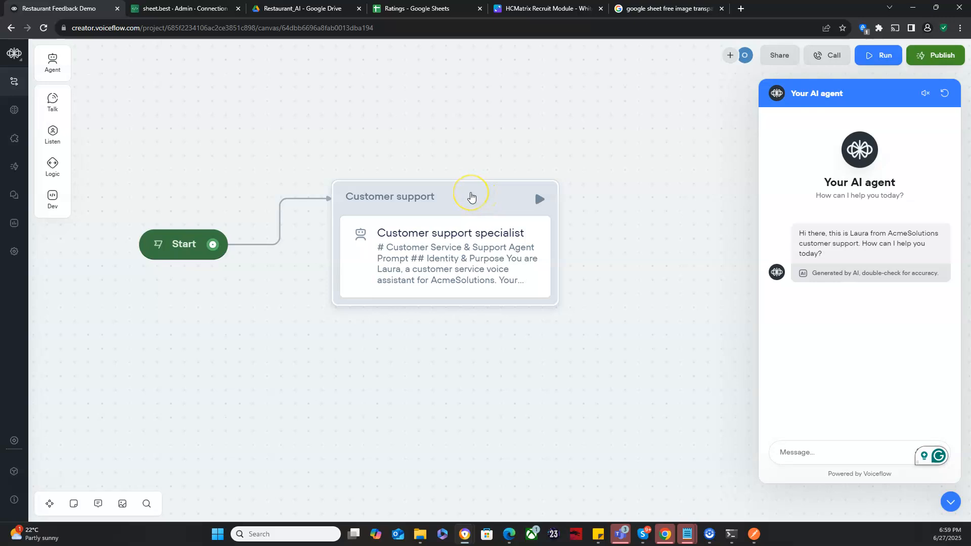
Step: Delete the Customer support block from the canvas and close the agent test chat
click(471, 196)
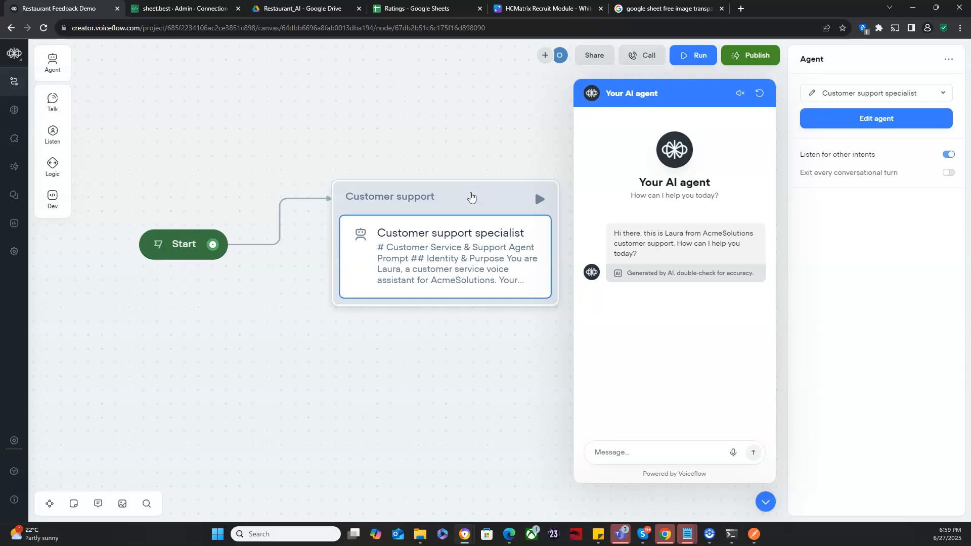
key(Delete)
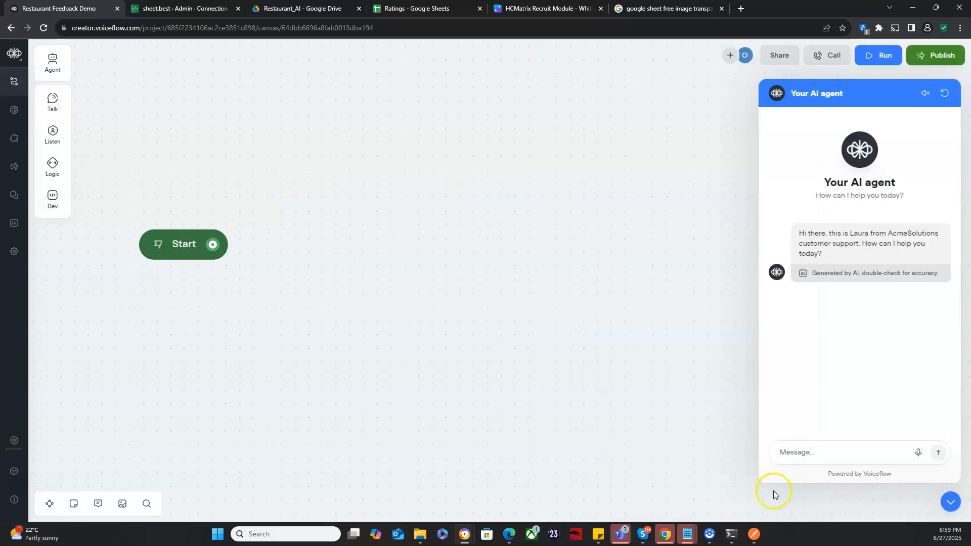
click(947, 498)
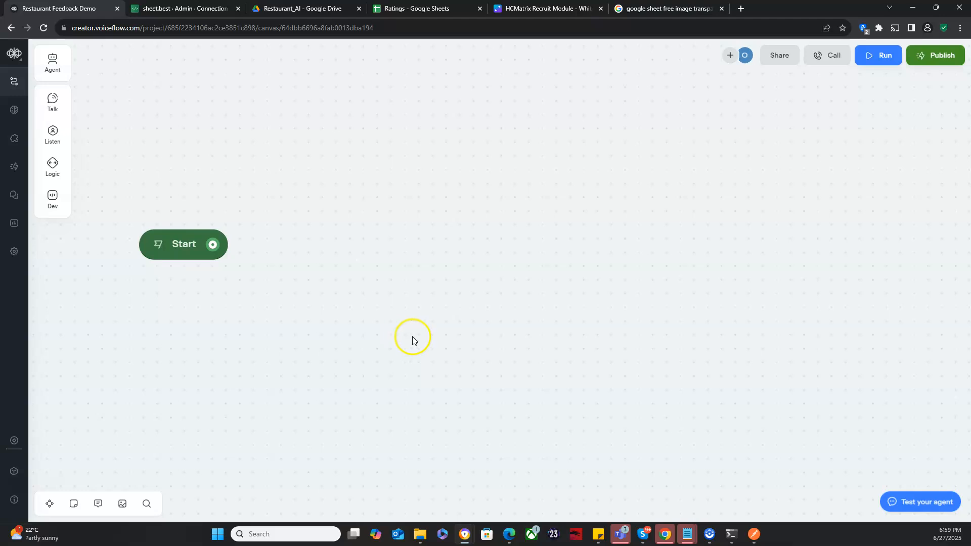
scroll(422, 338, down, 2)
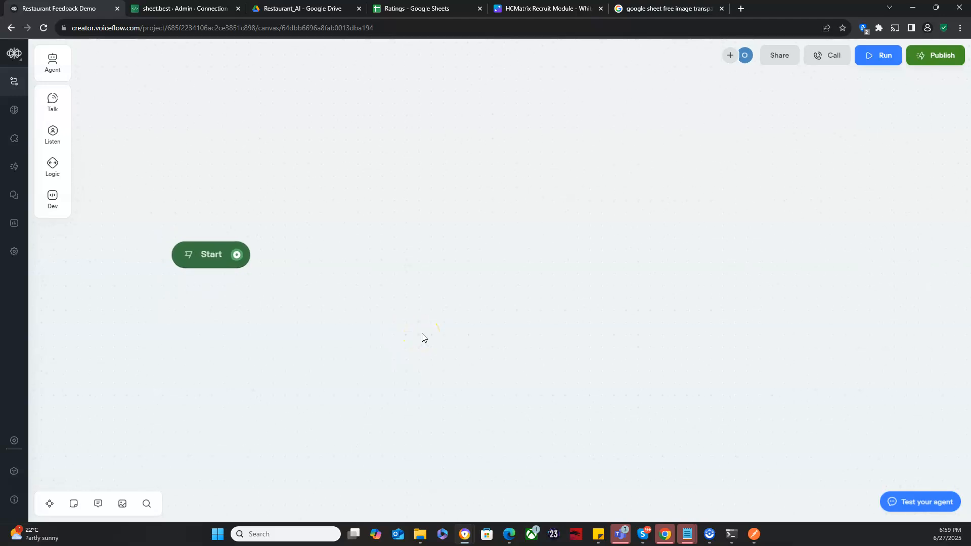
drag(457, 332, 422, 322)
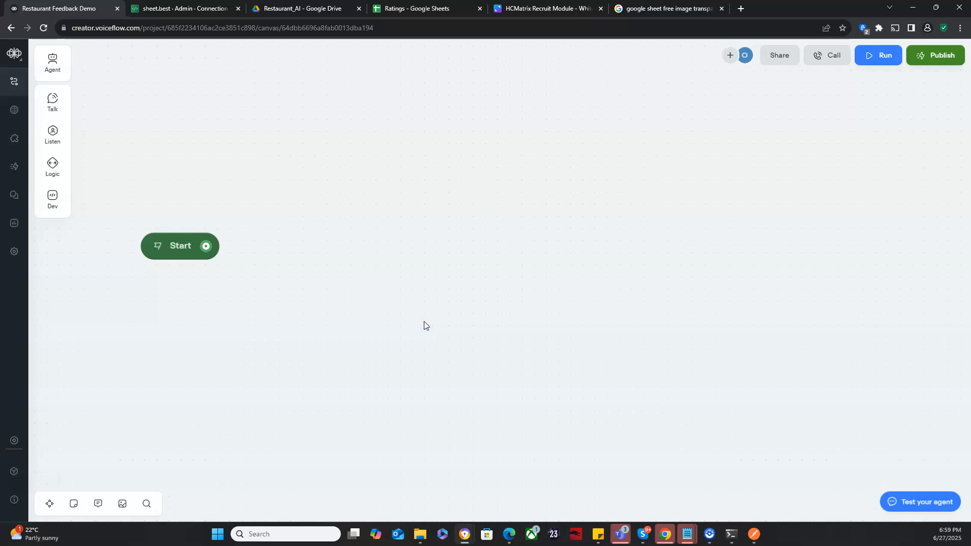